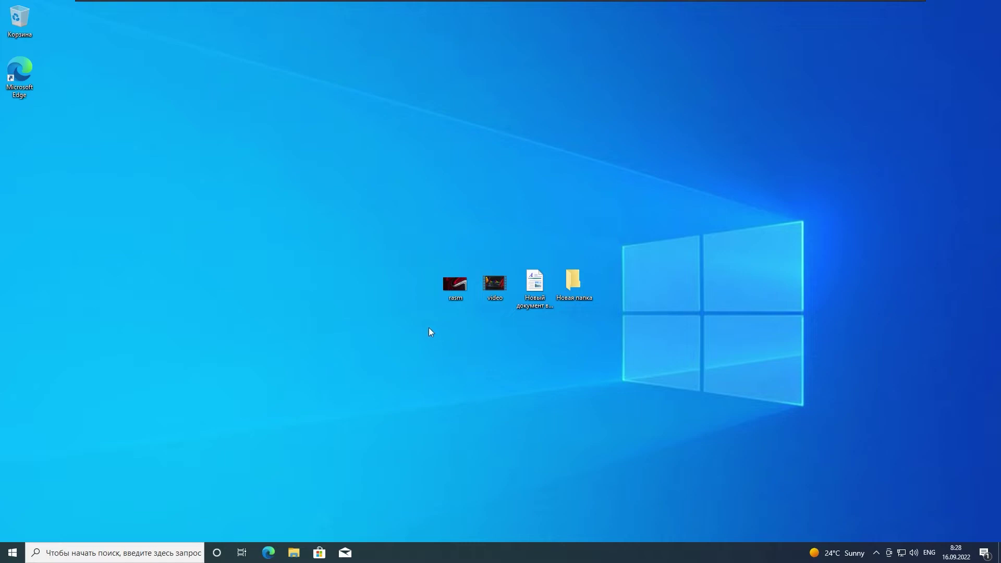
Step: Rename the desktop folder "Новая папка" to "Fayllar"
left_click(456, 290)
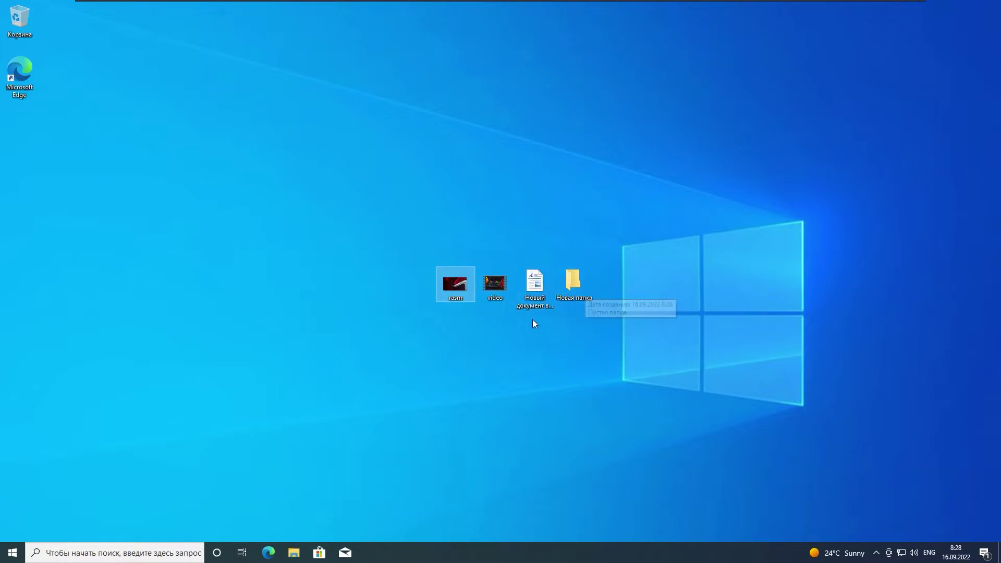
left_click(578, 289)
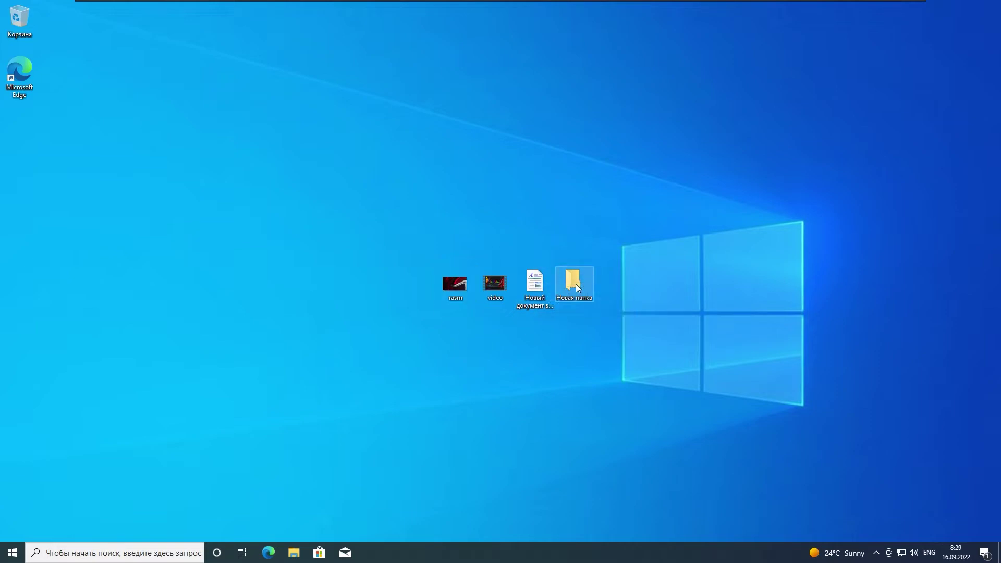
mouse_move(583, 290)
mouse_move(568, 274)
right_click(574, 283)
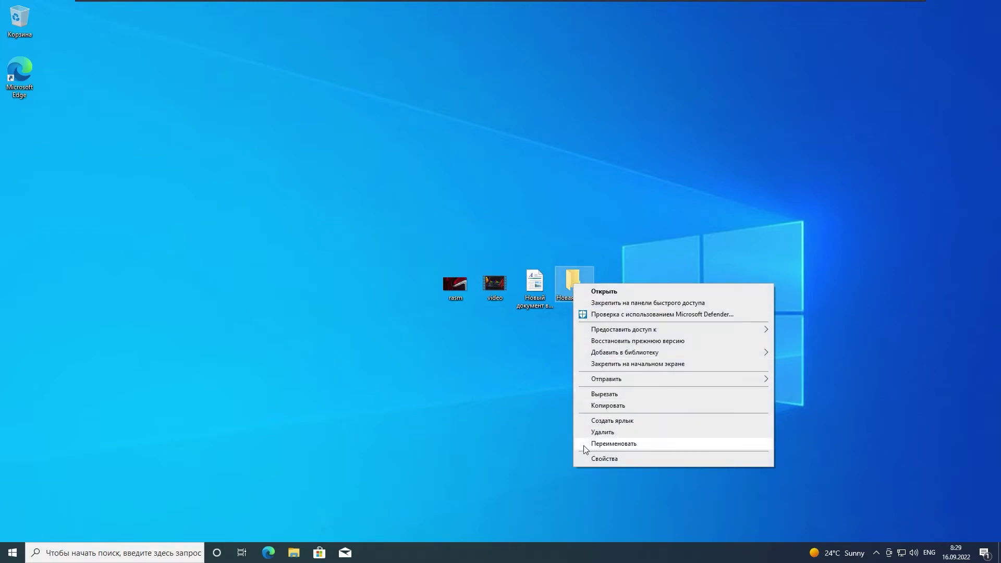
left_click(646, 446)
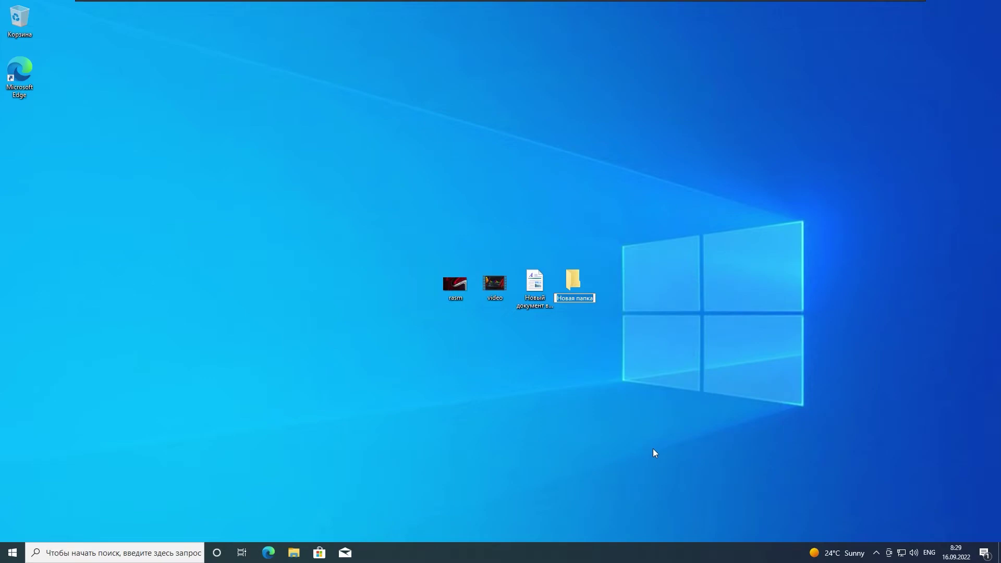
type("Fayllar")
key("Return")
left_click(485, 355)
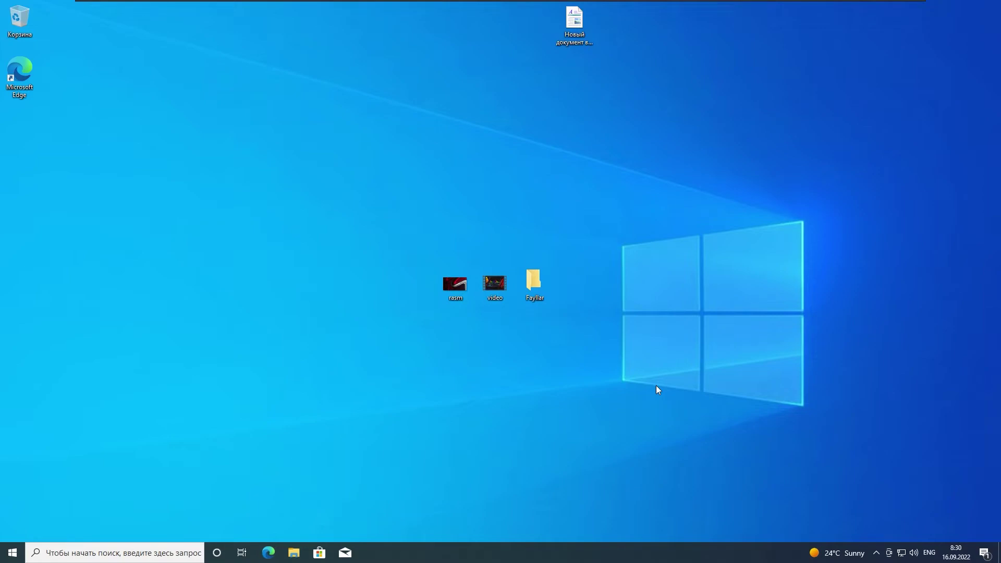
Step: Move the rasm, video and Fayllar icons together to the upper edge of the desktop, beside the document icon
left_click_drag(316, 337, 569, 260)
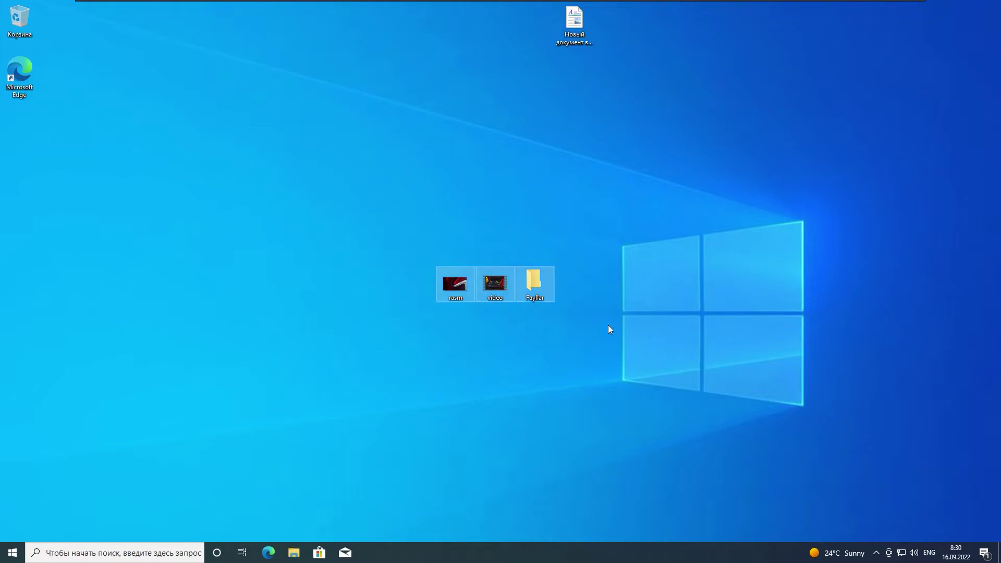
left_click_drag(455, 286, 616, 23)
left_click(346, 218)
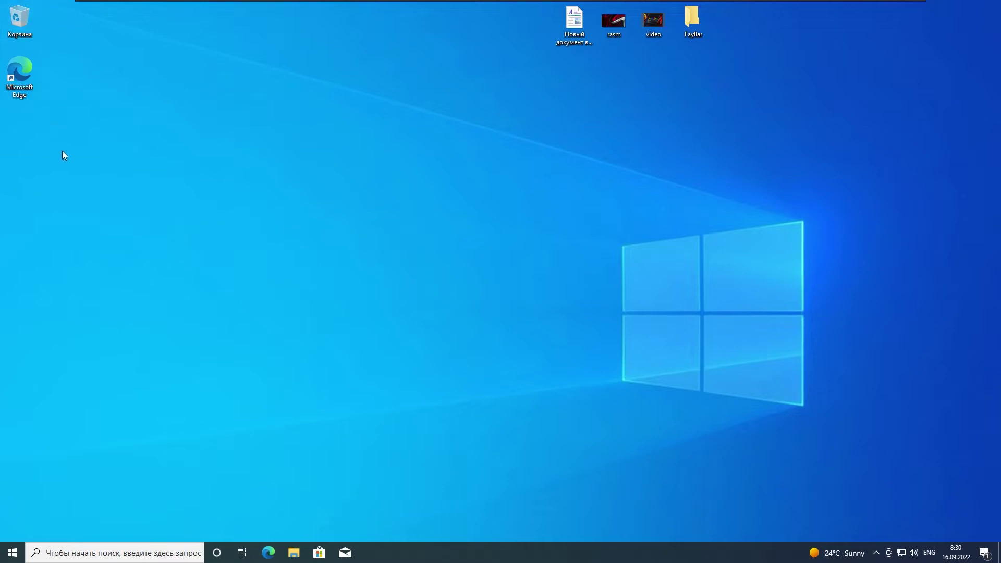
Step: Open the desktop icon settings (Параметры значков рабочего стола) from the personalization themes page
right_click(196, 148)
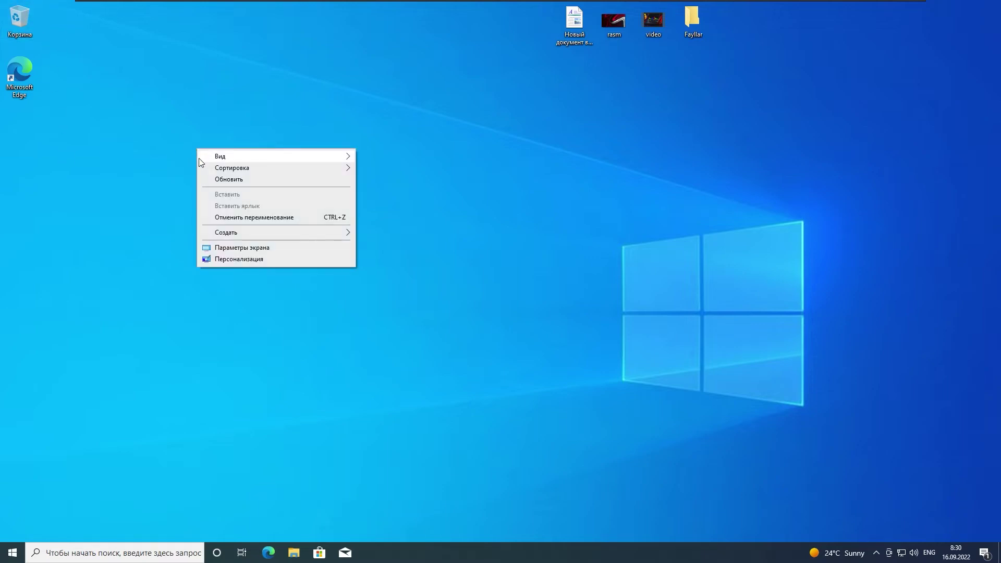
left_click(53, 48)
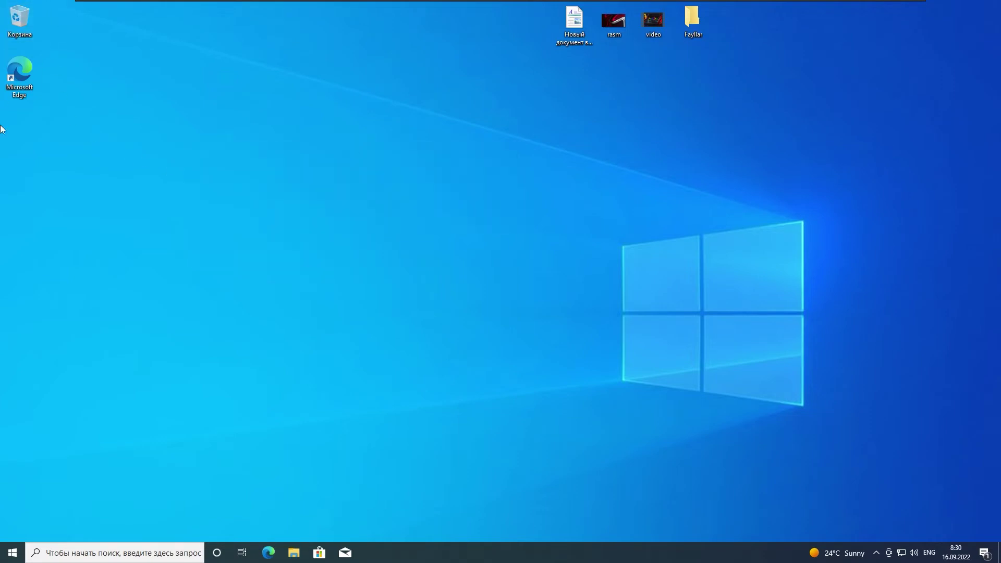
right_click(400, 227)
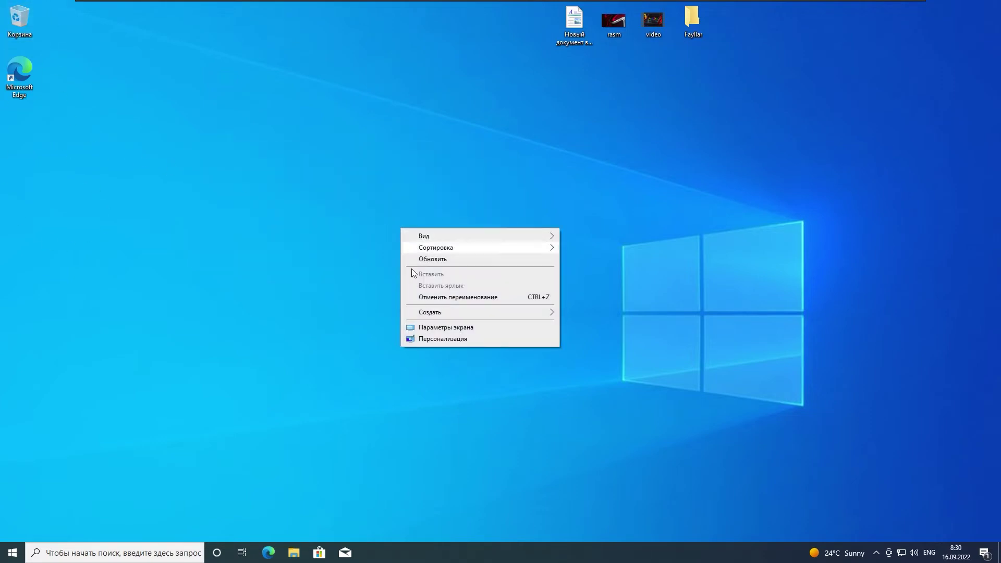
left_click(457, 340)
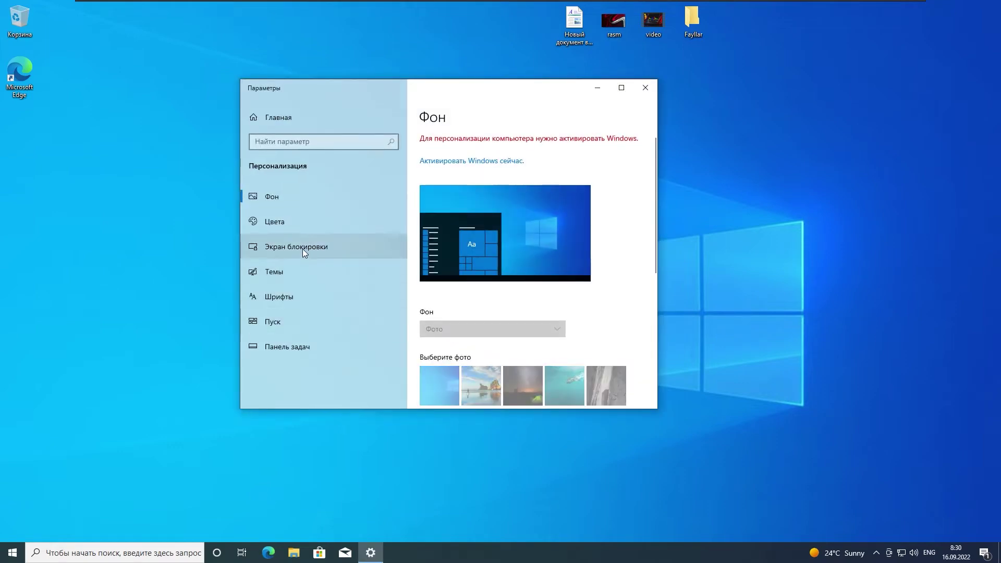
left_click(282, 273)
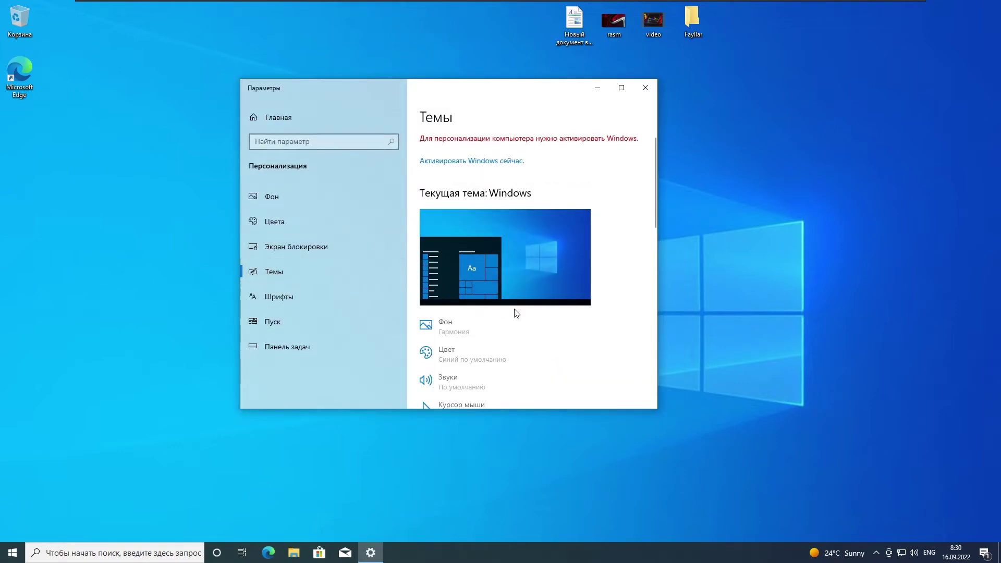
scroll(517, 313, "down", 15)
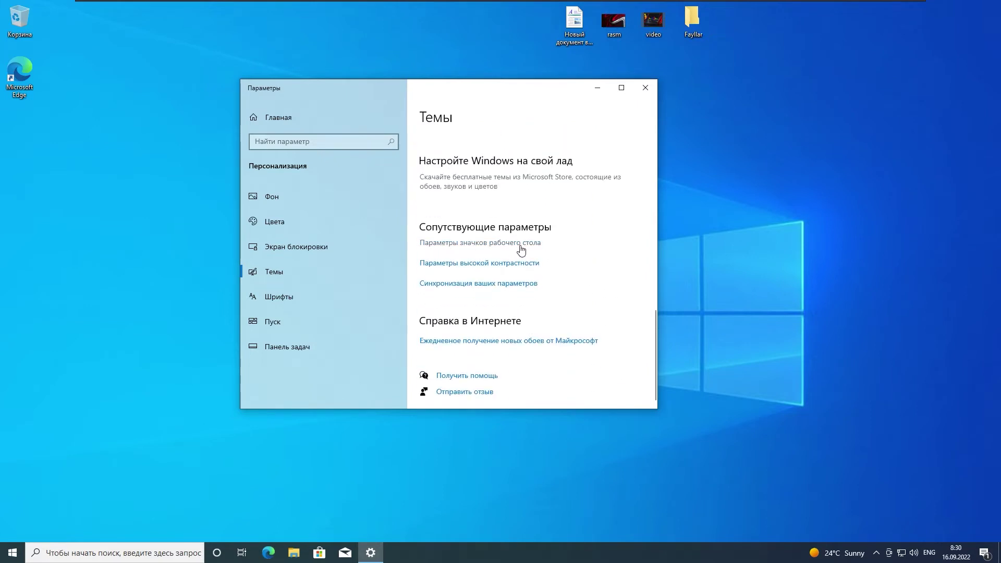
left_click(522, 251)
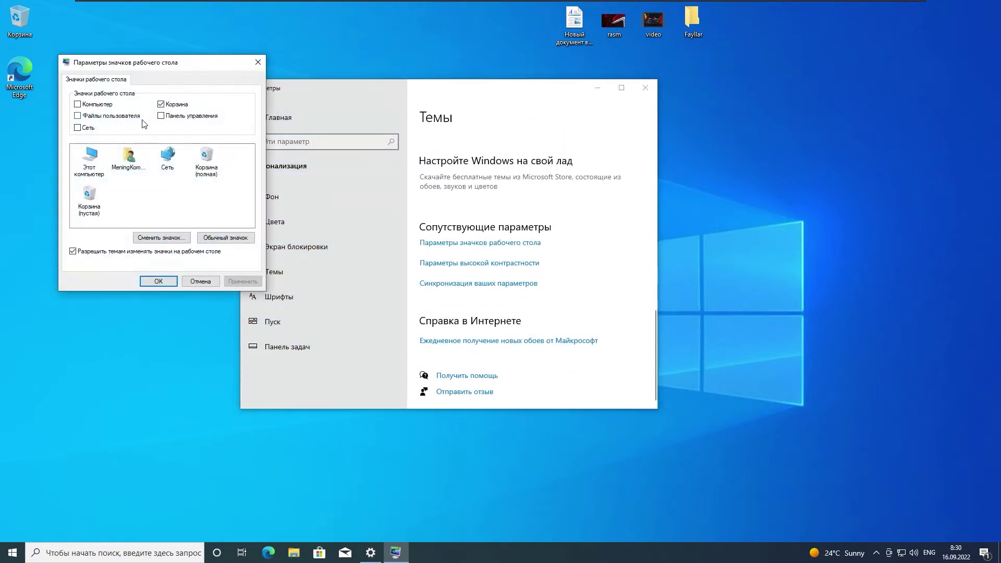
Step: Enable the Компьютер desktop icon, apply the change and close the settings
left_click(78, 104)
left_click(243, 282)
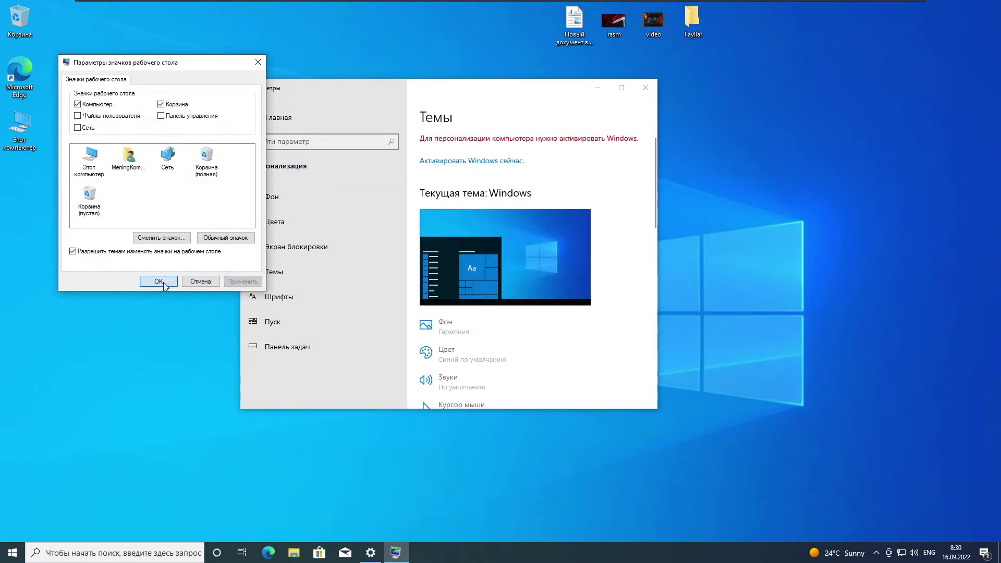
left_click(164, 282)
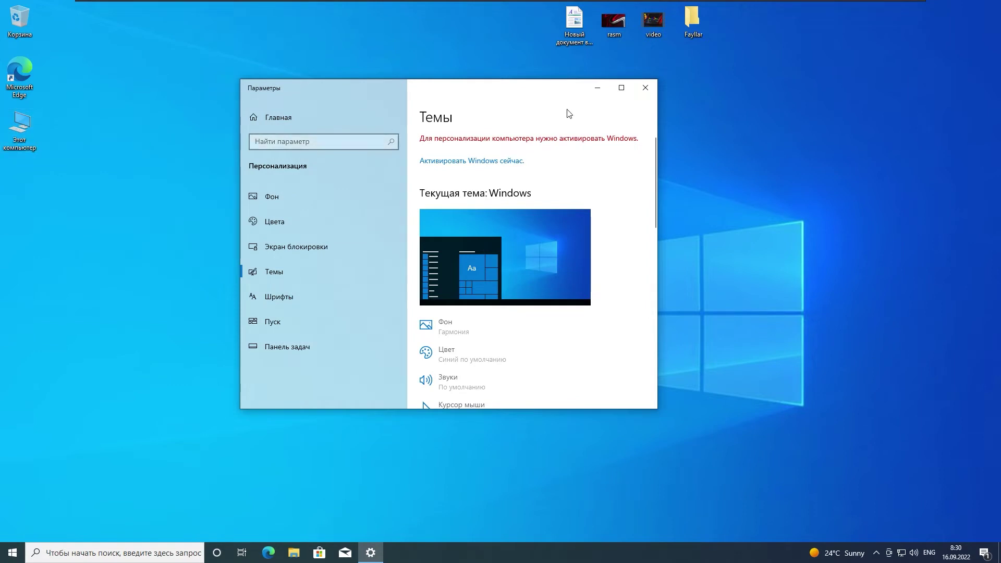
left_click(646, 88)
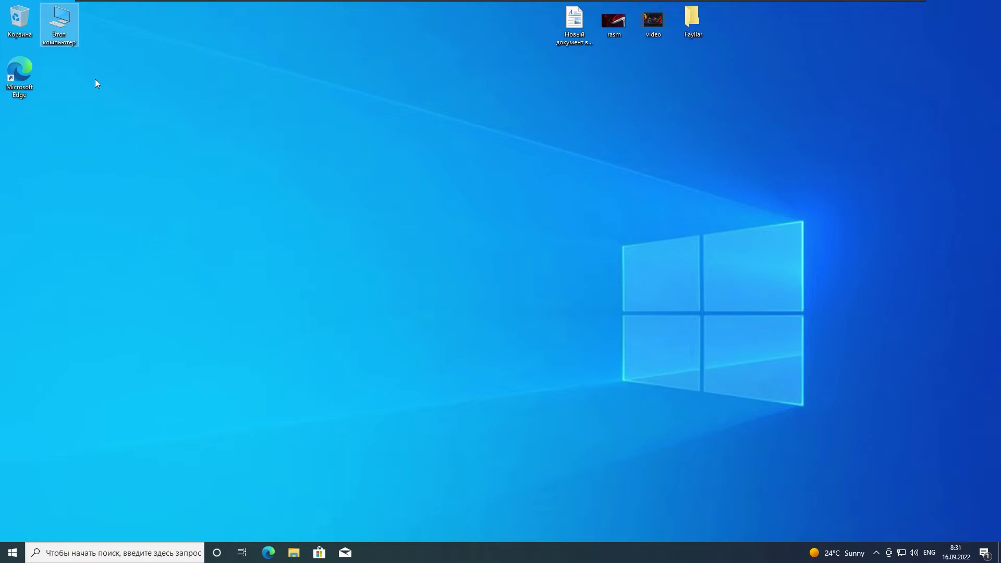
Step: Open Этот компьютер, view the contents of Локальный диск (C:) and return to the drive overview
double_click(64, 33)
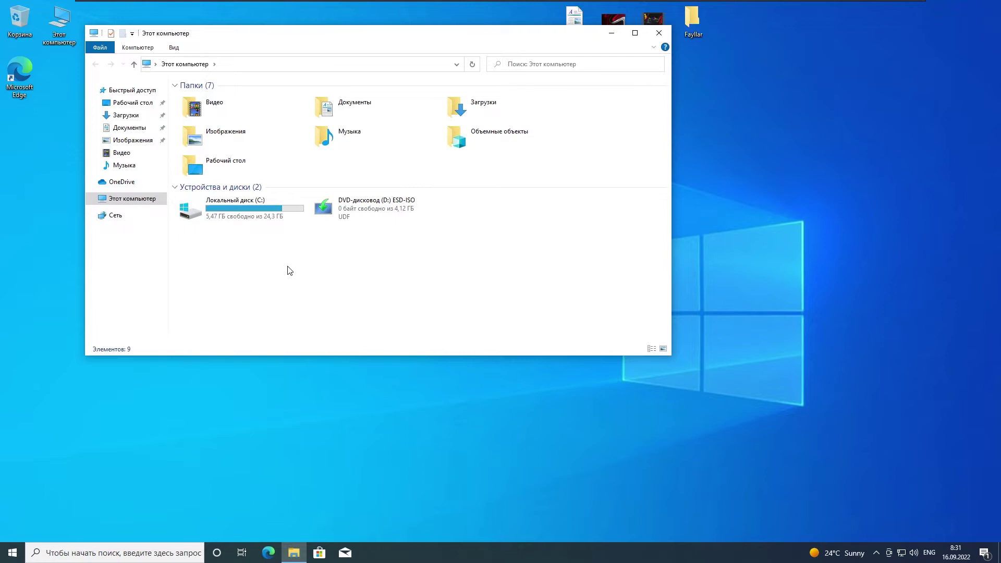
left_click(235, 218)
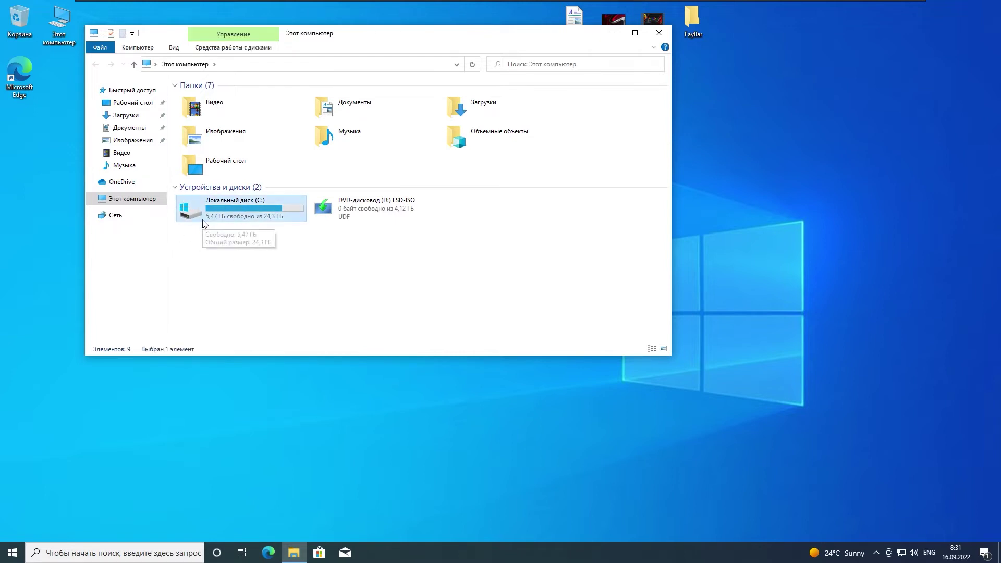
double_click(240, 213)
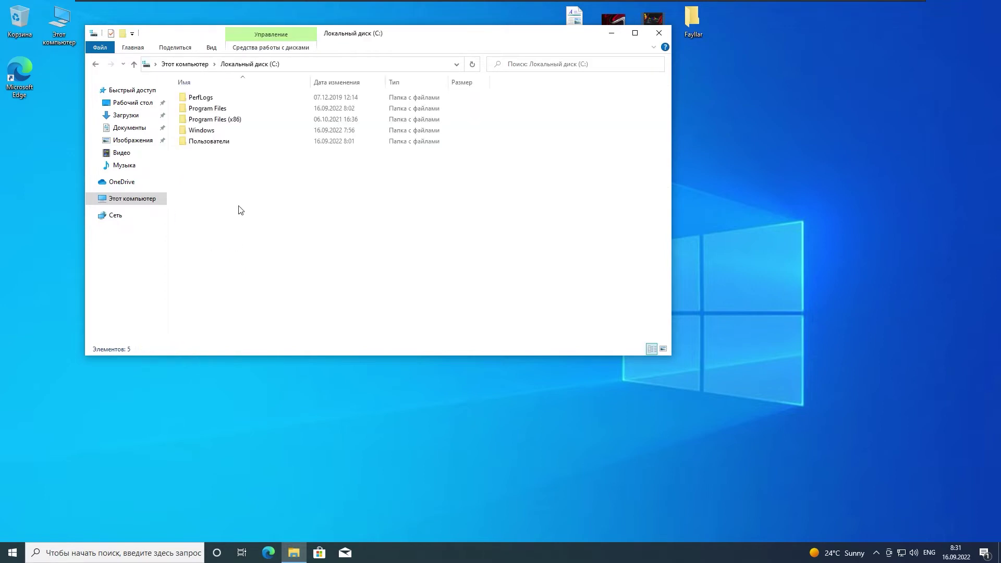
left_click(96, 64)
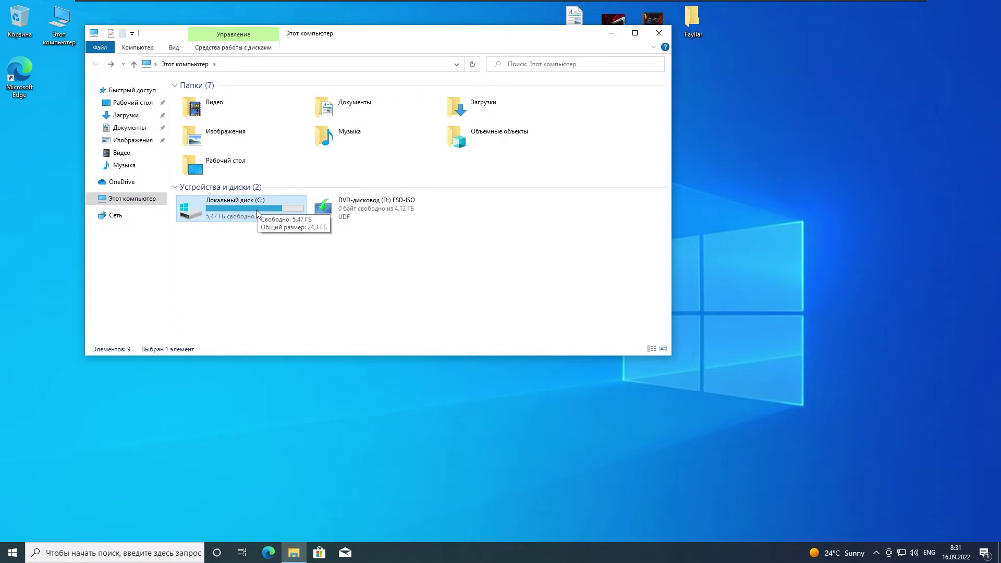
left_click(477, 239)
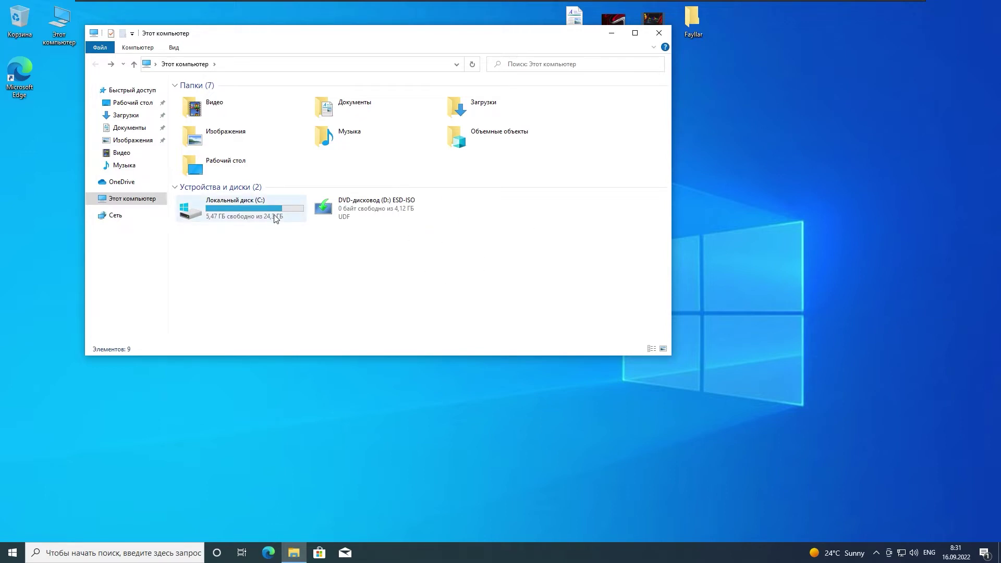
mouse_move(265, 208)
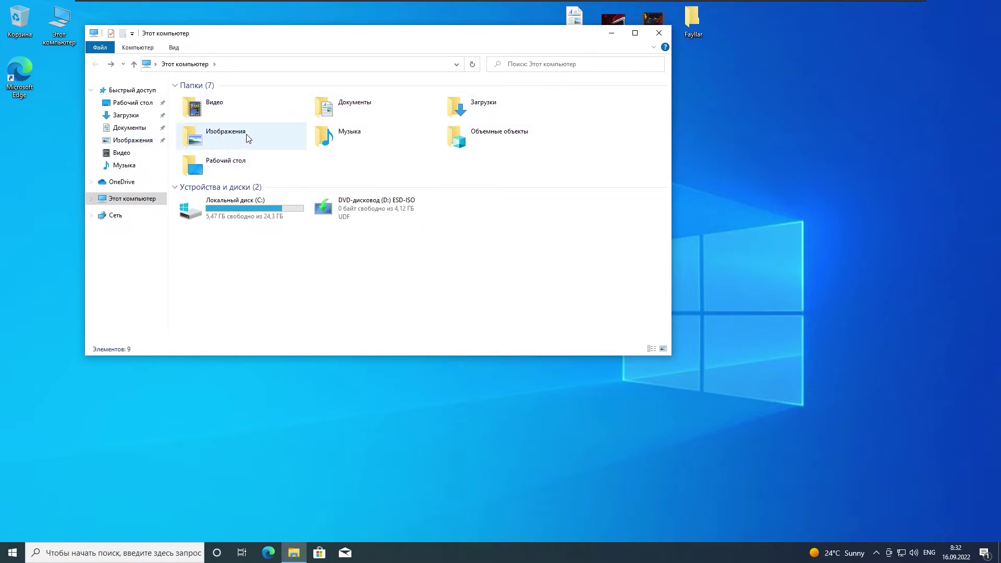
Step: View the Загрузки folder, go back to the computer overview and close the window
double_click(490, 108)
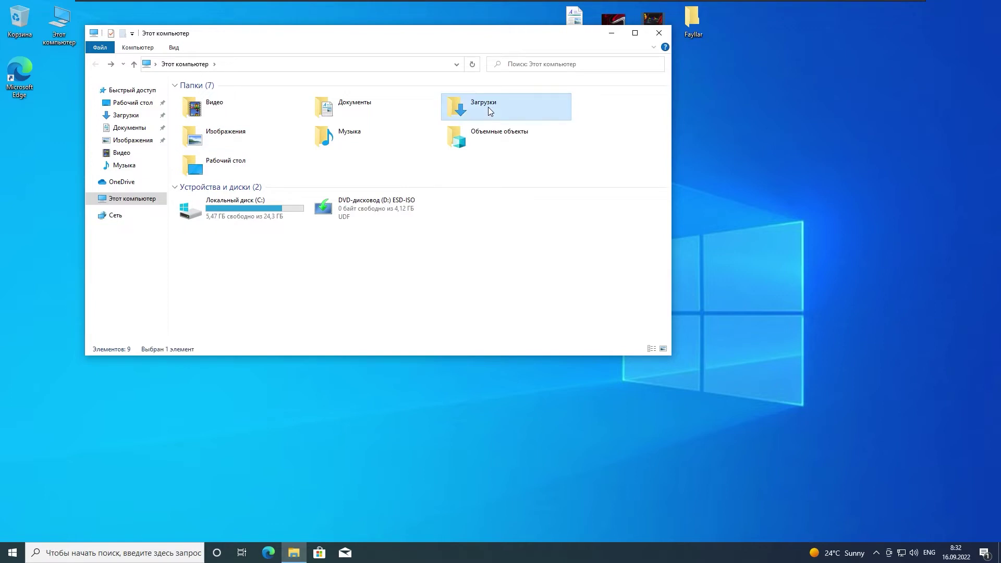
left_click(94, 65)
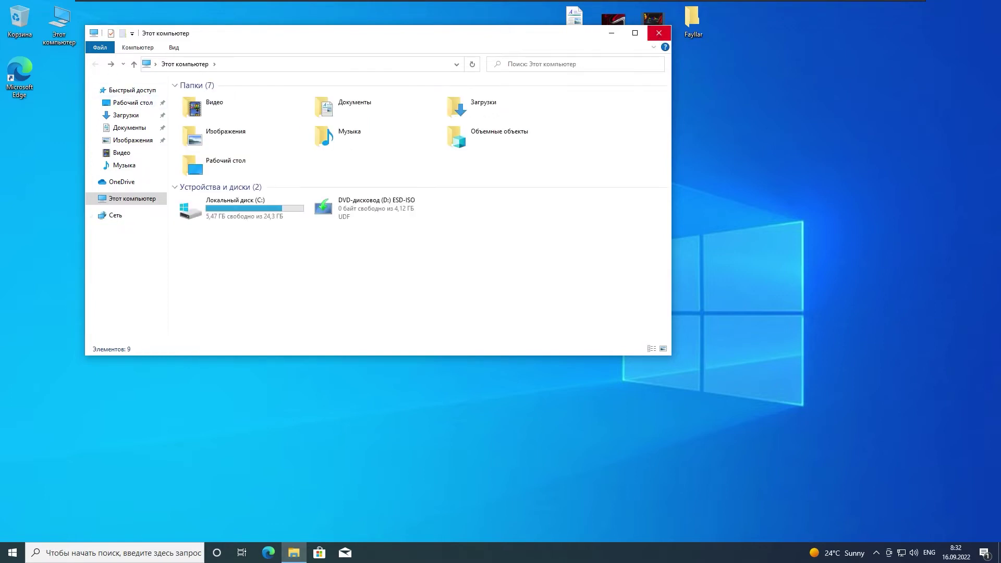
left_click(658, 33)
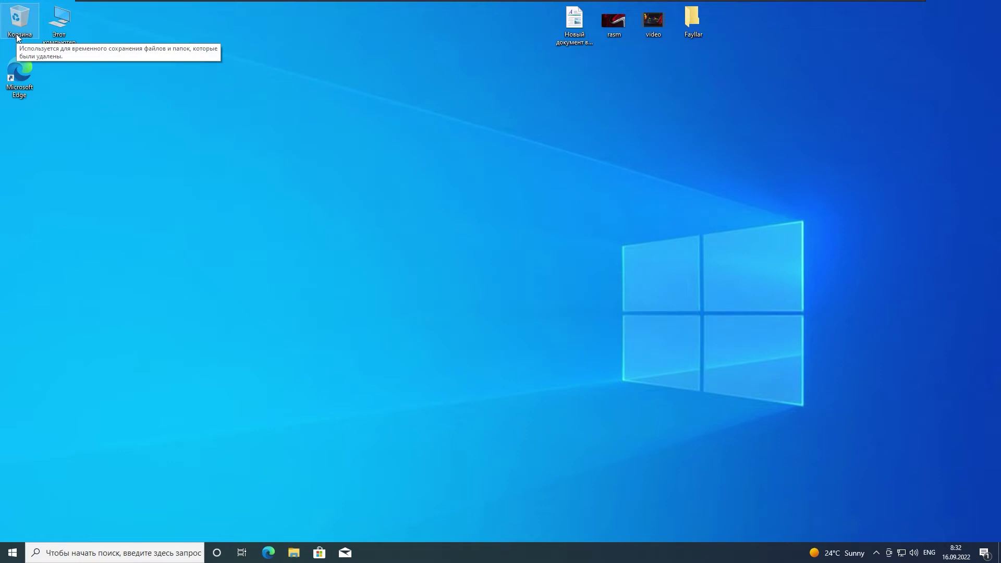
Step: View the contents of the Recycle Bin (Корзина), close it and look at the actions available for its icon
double_click(17, 24)
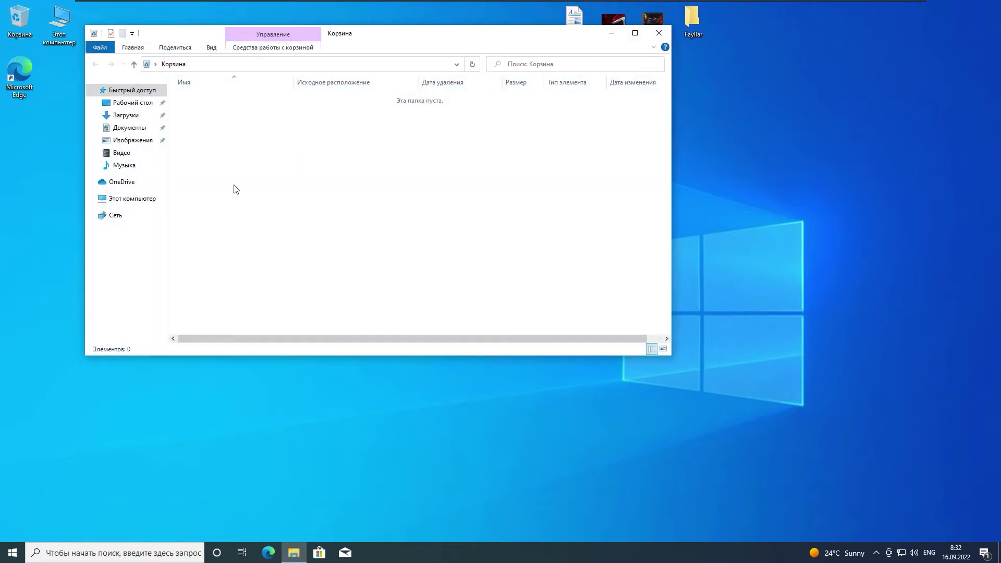
left_click(659, 34)
right_click(20, 24)
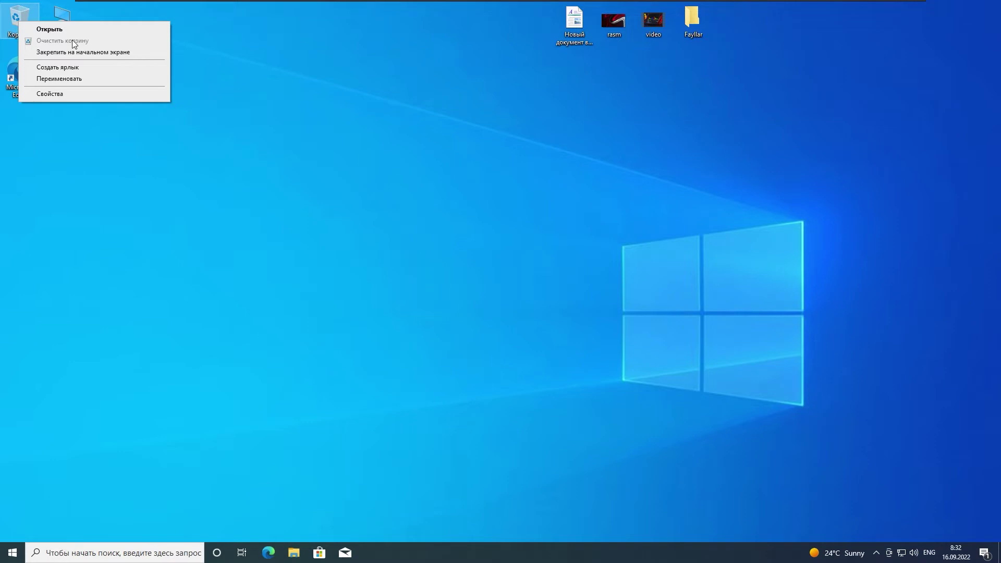
left_click(302, 331)
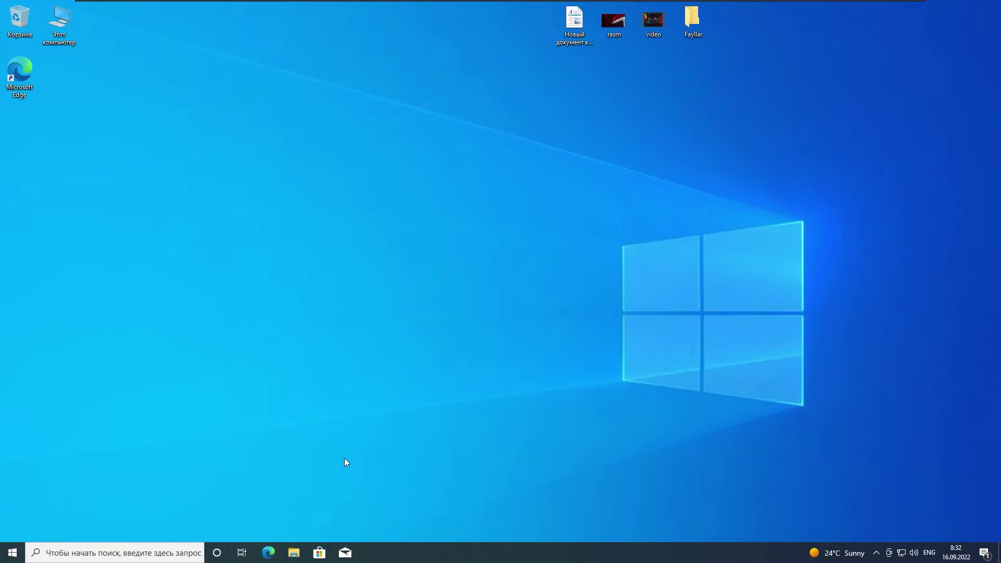
Step: Look through the app list and tiles of the Start menu, reopen it once and dismiss it
left_click(12, 553)
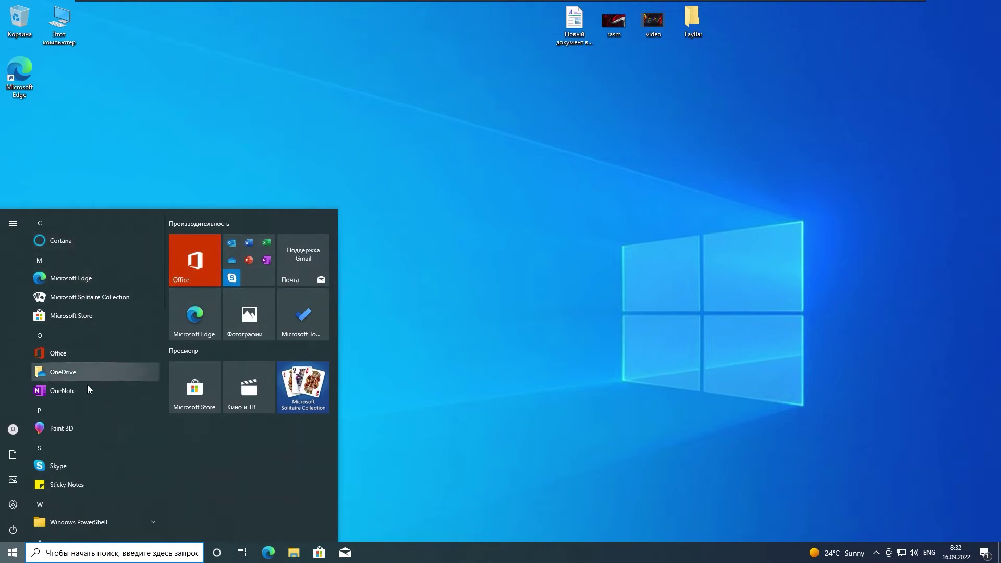
scroll(94, 449, "down", 2)
scroll(87, 365, "up", 2)
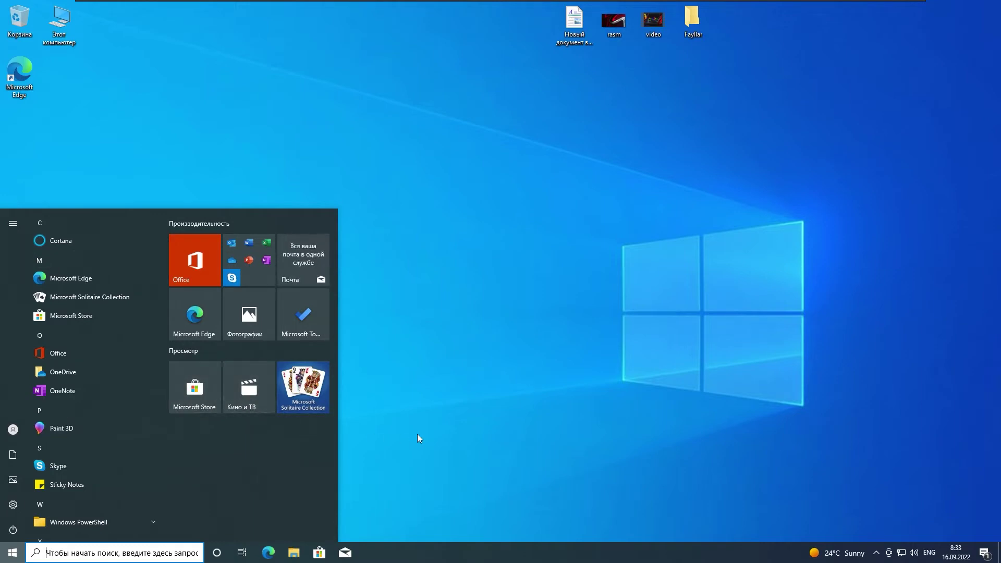
left_click(446, 434)
key("super")
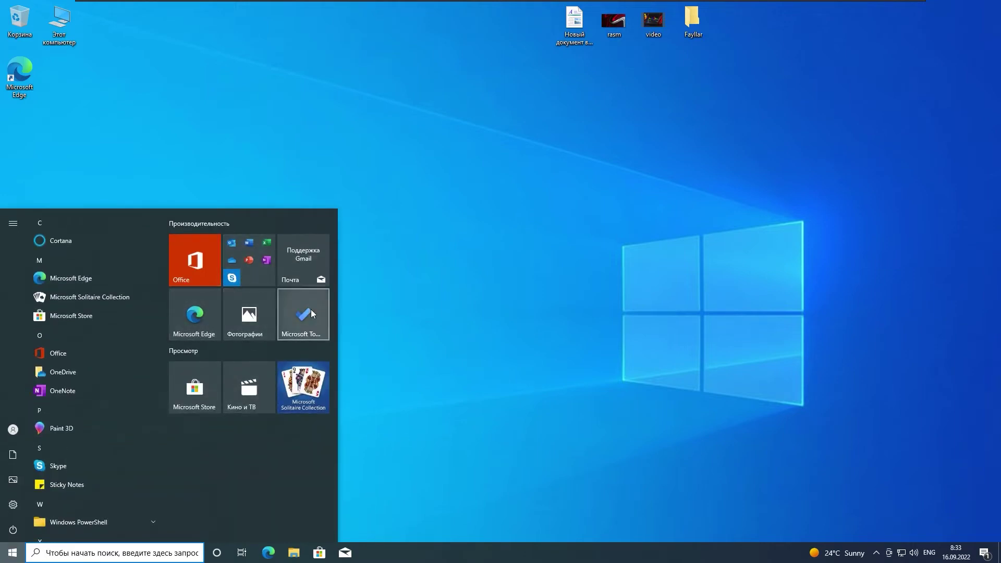
left_click(417, 349)
Step: View the Windows search suggestions, dismiss them and show the Task View of open windows
key("super+s")
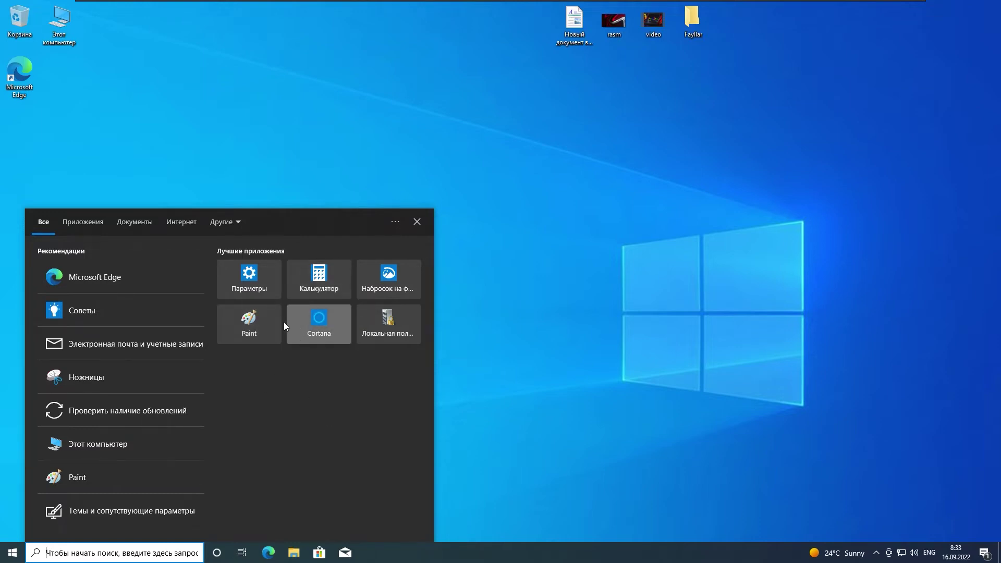
left_click(469, 387)
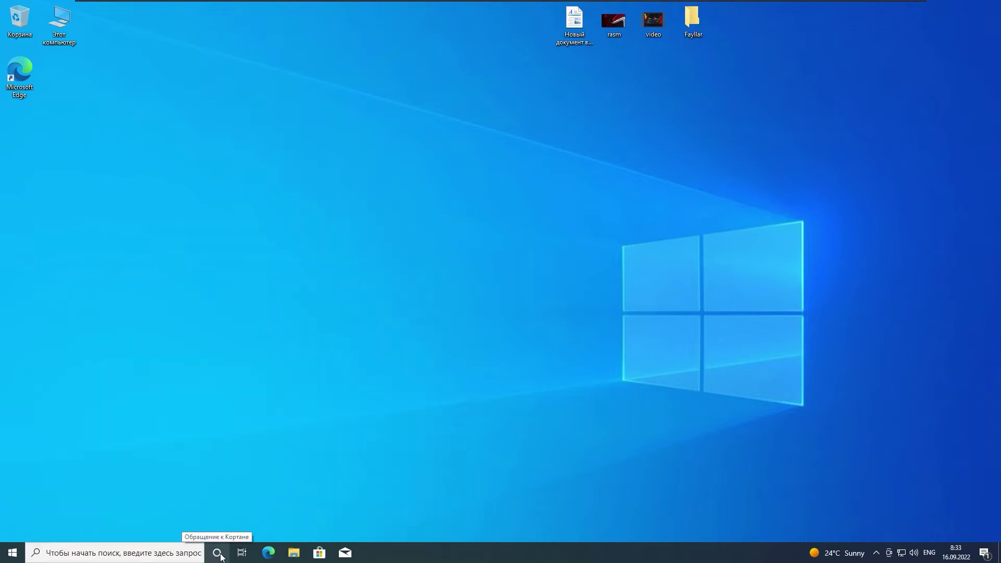
left_click(246, 561)
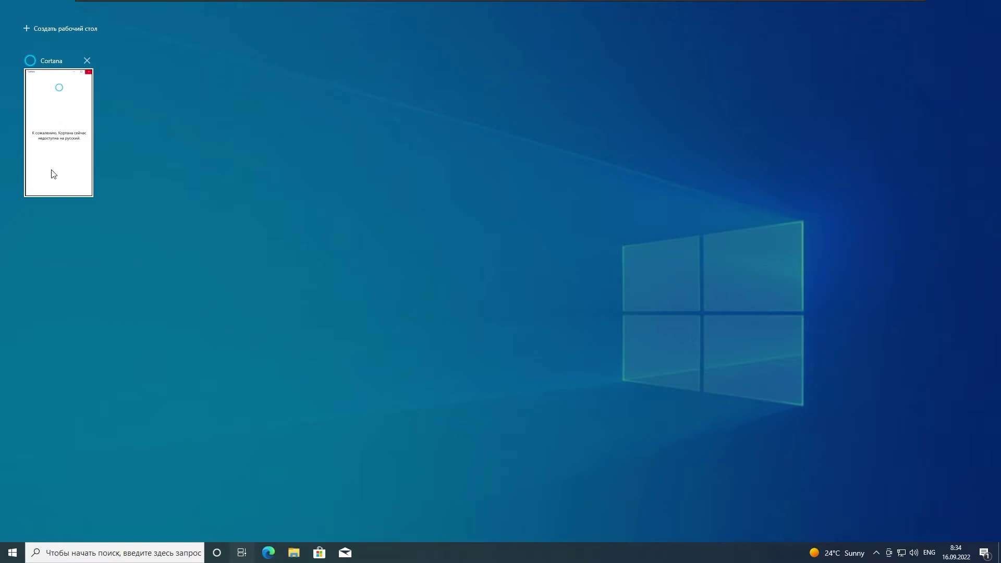
Step: Create a second virtual desktop from Task View, switch to it and minimize the open windows to show the desktop
left_click(48, 28)
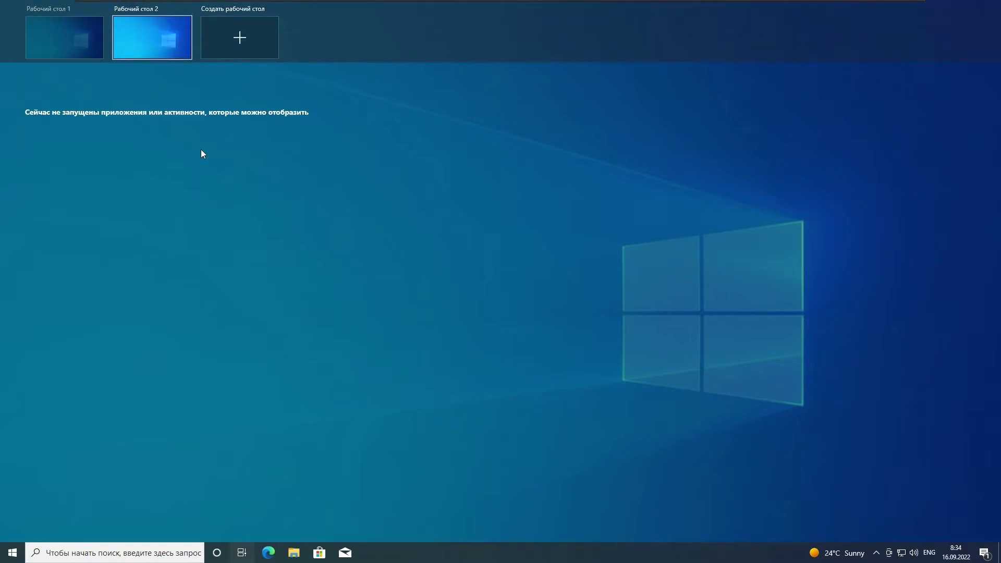
left_click(142, 35)
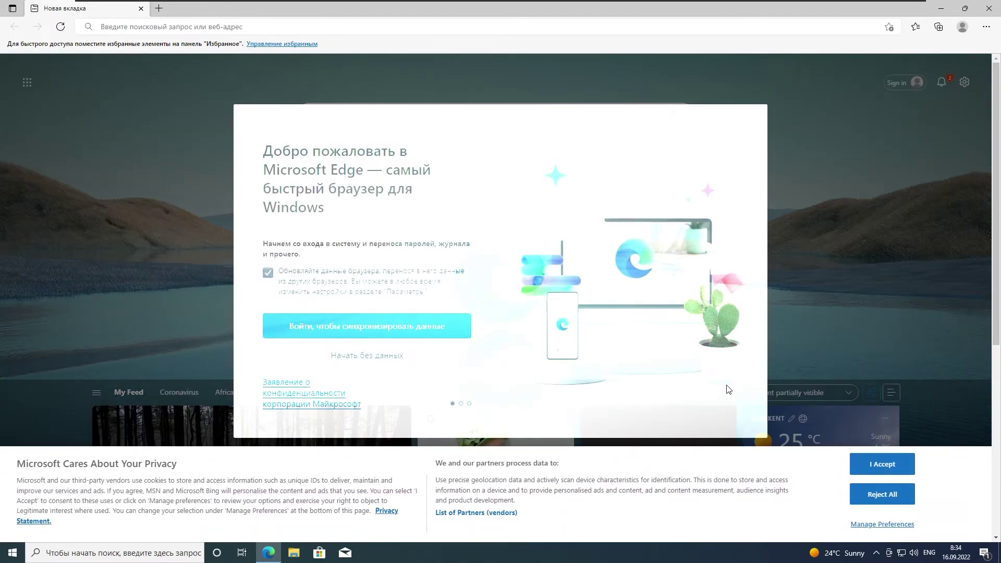
key("super+d")
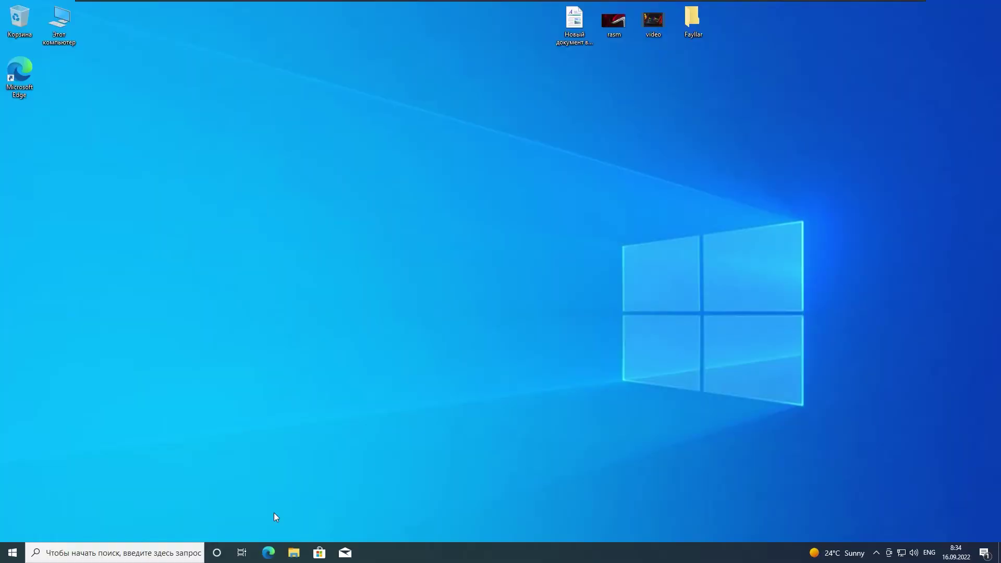
Step: Open File Explorer, view the folders and drives under Этот компьютер and close the window
left_click(297, 560)
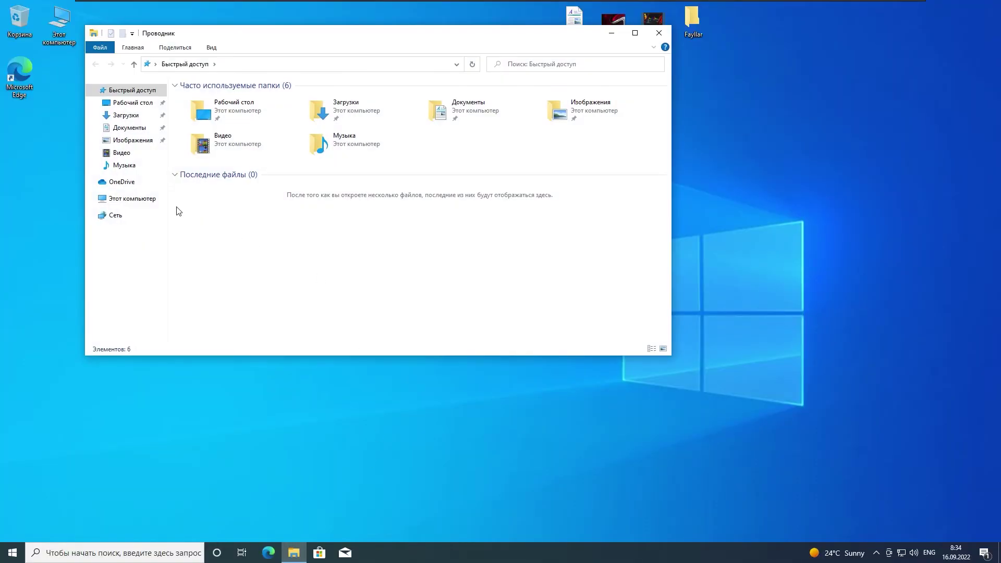
left_click(146, 200)
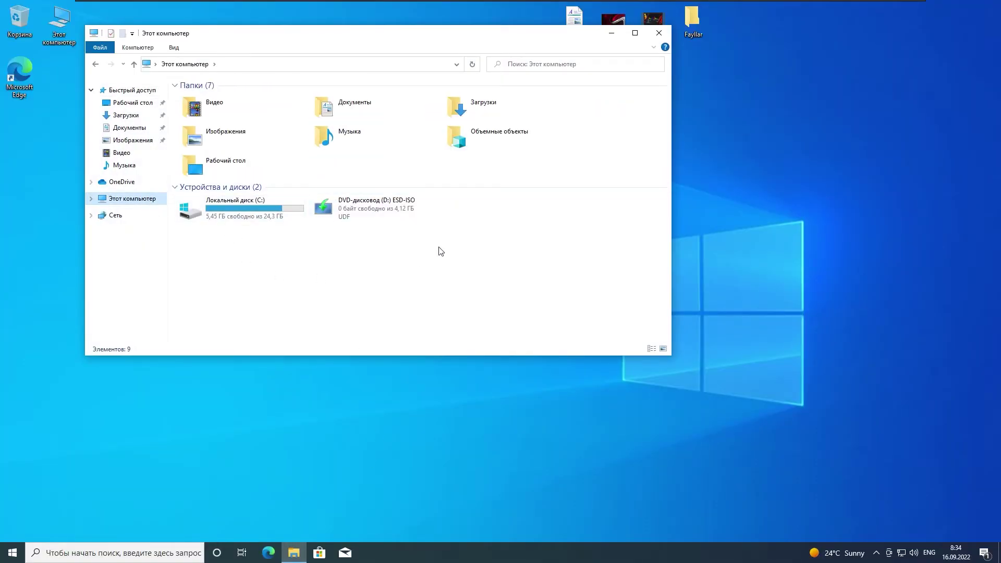
left_click(660, 33)
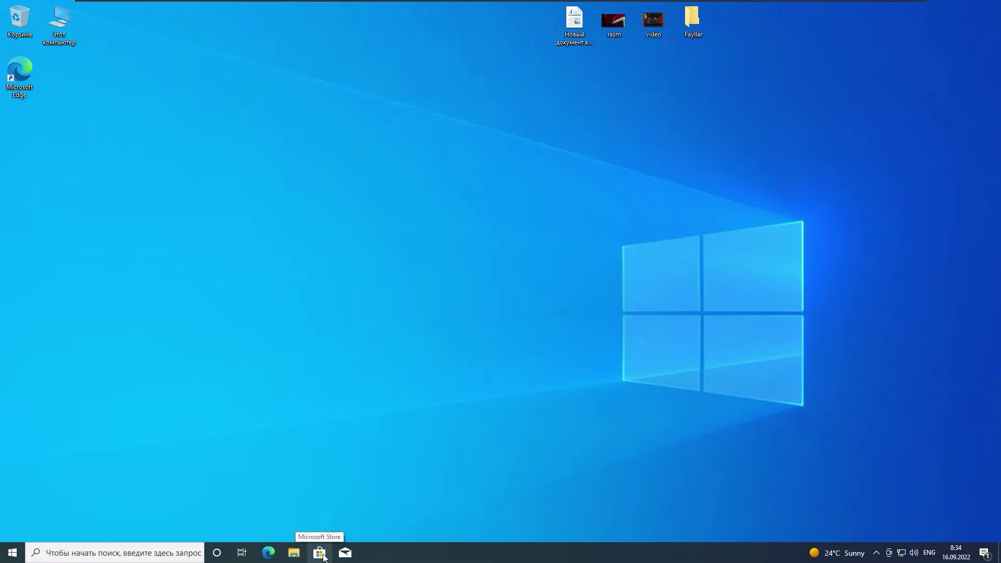
Step: Open Microsoft Store, move its window nearer the screen centre, look through the apps and games on its home page and dismiss it
left_click(322, 556)
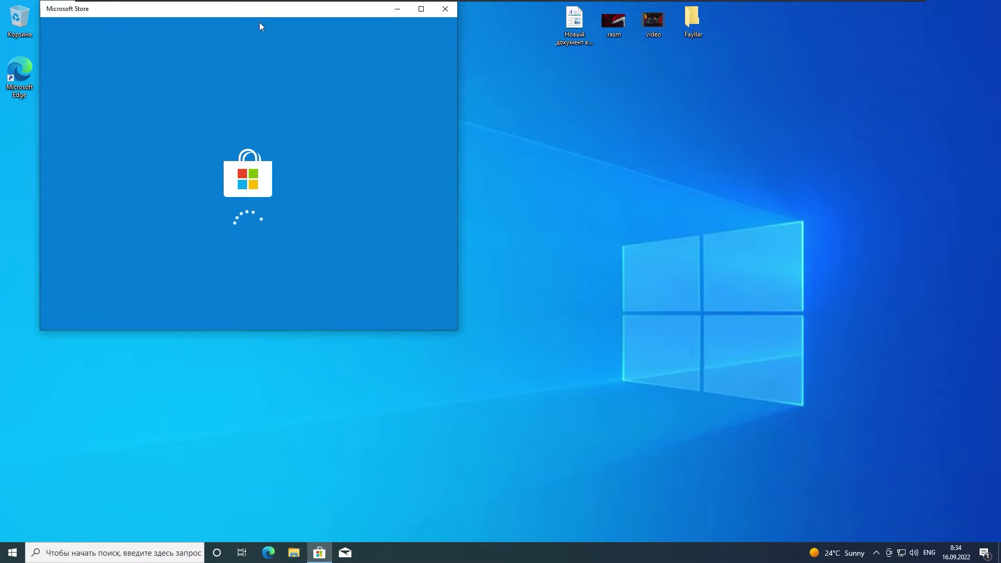
left_click_drag(265, 10, 449, 102)
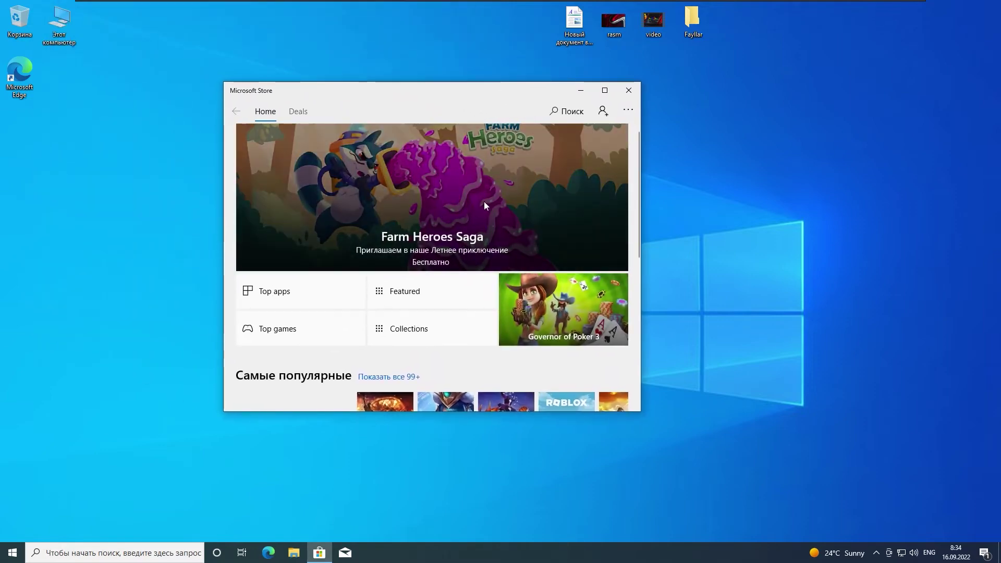
scroll(305, 226, "down", 1)
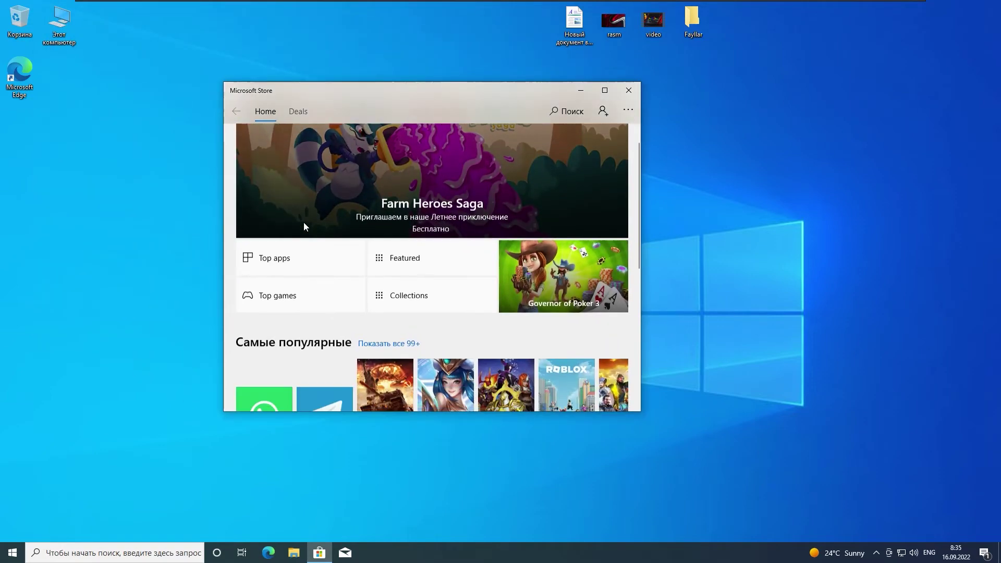
scroll(305, 226, "down", 3)
scroll(476, 370, "down", 1)
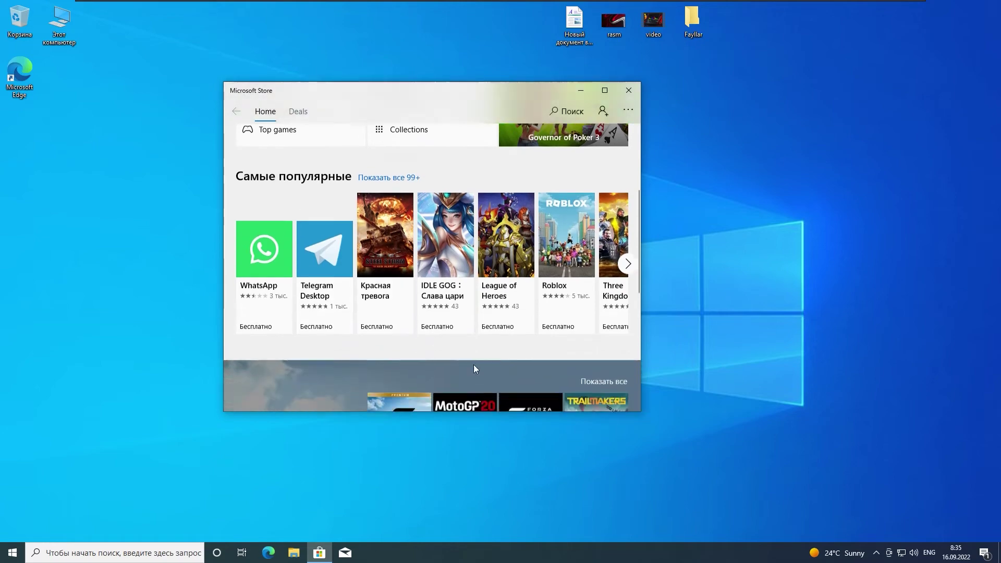
scroll(475, 370, "down", 1)
scroll(311, 311, "down", 1)
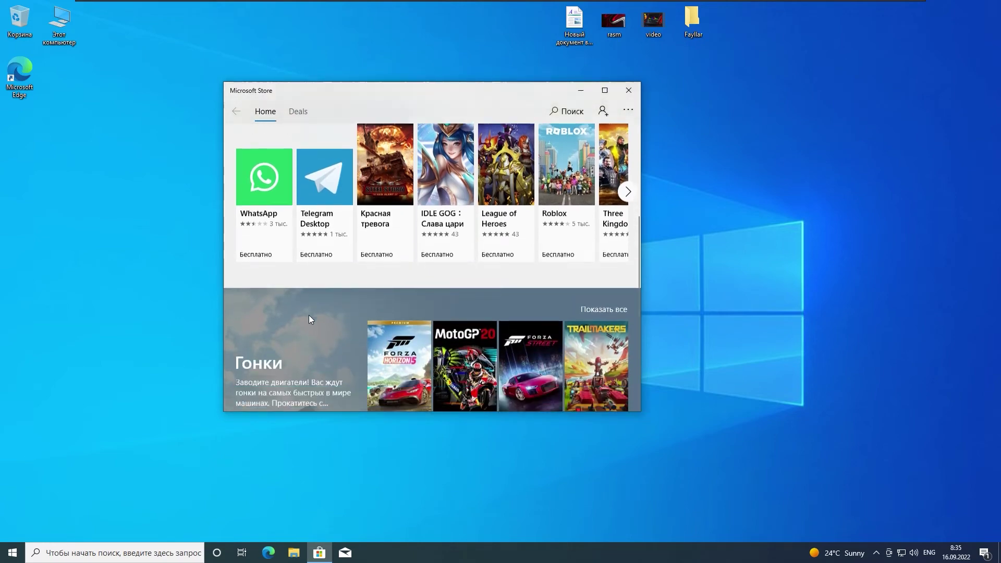
scroll(308, 315, "down", 2)
scroll(322, 310, "down", 2)
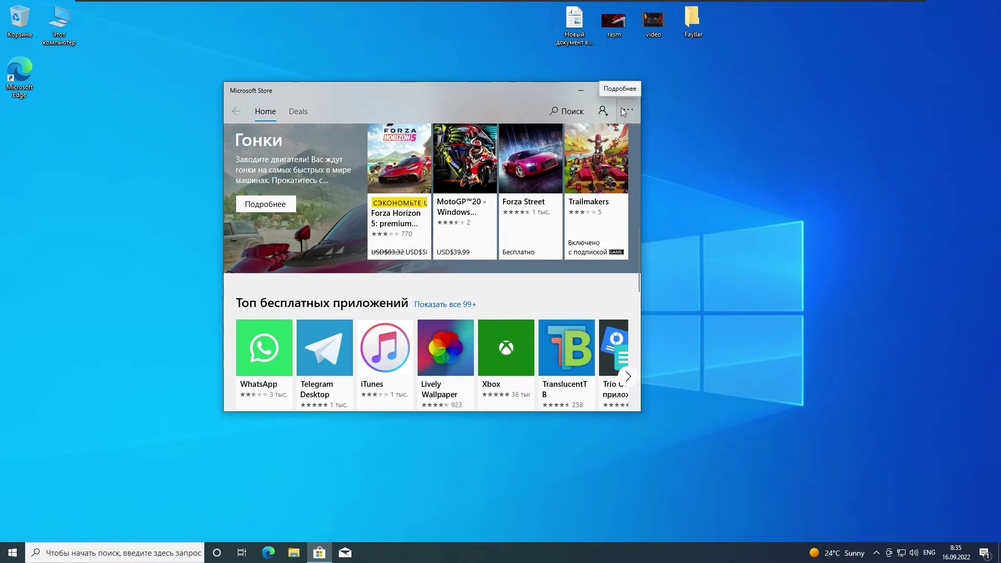
left_click(581, 90)
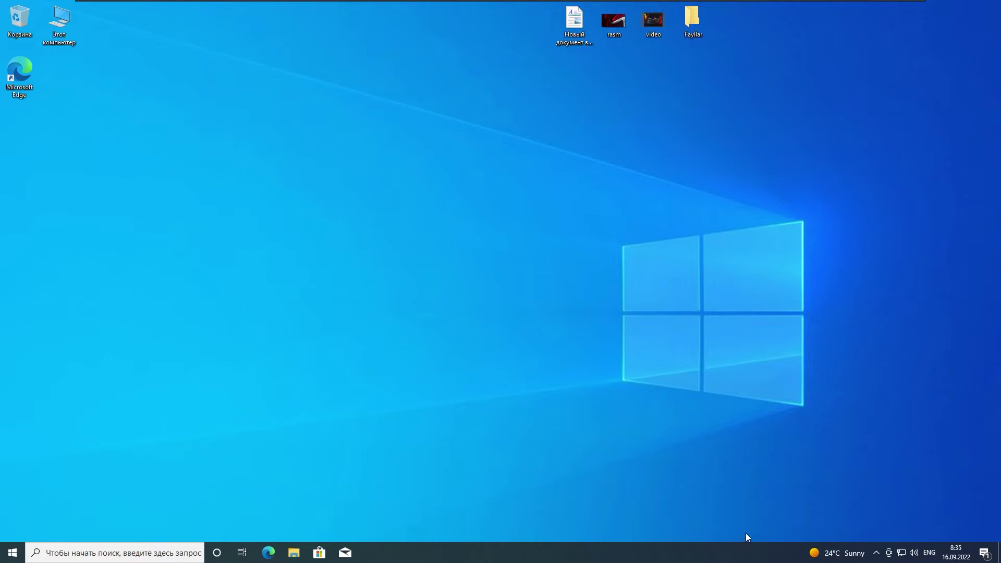
Step: View the weather and news feed and show the hidden notification-area icons
mouse_move(839, 553)
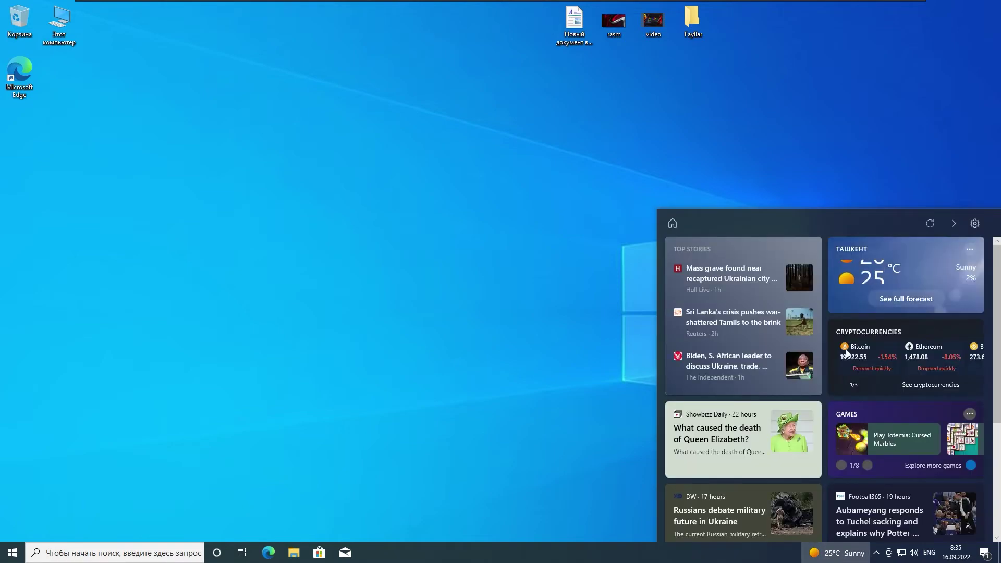
left_click(876, 553)
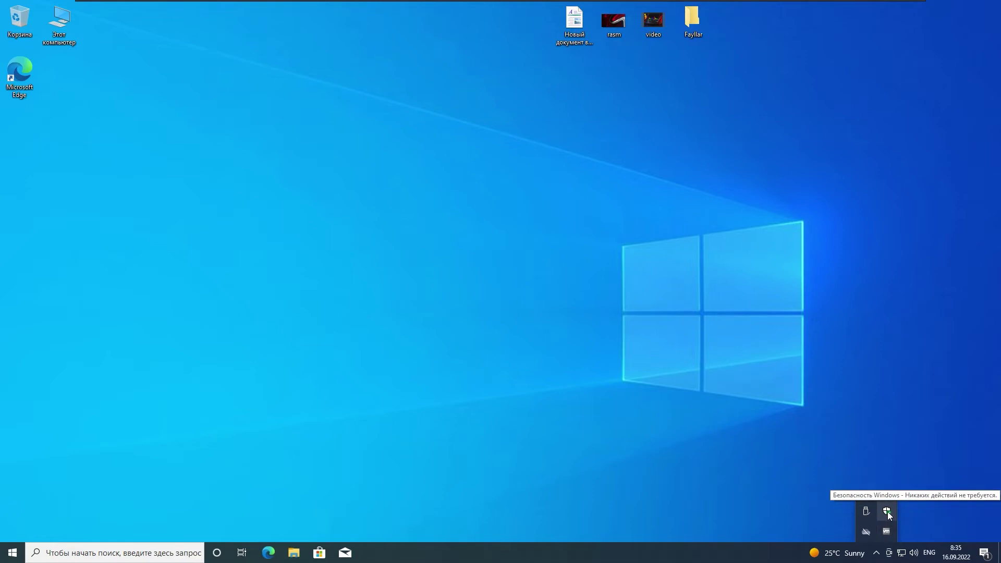
Step: Open Windows Security, view the virus and threat protection page and its protection history (Журнал защиты), and close the window
left_click(887, 511)
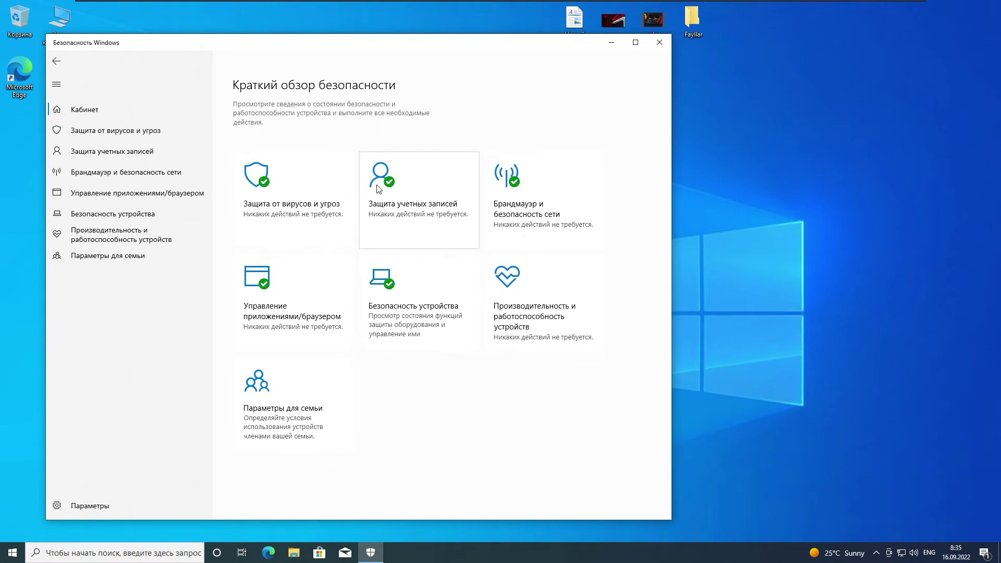
left_click(316, 197)
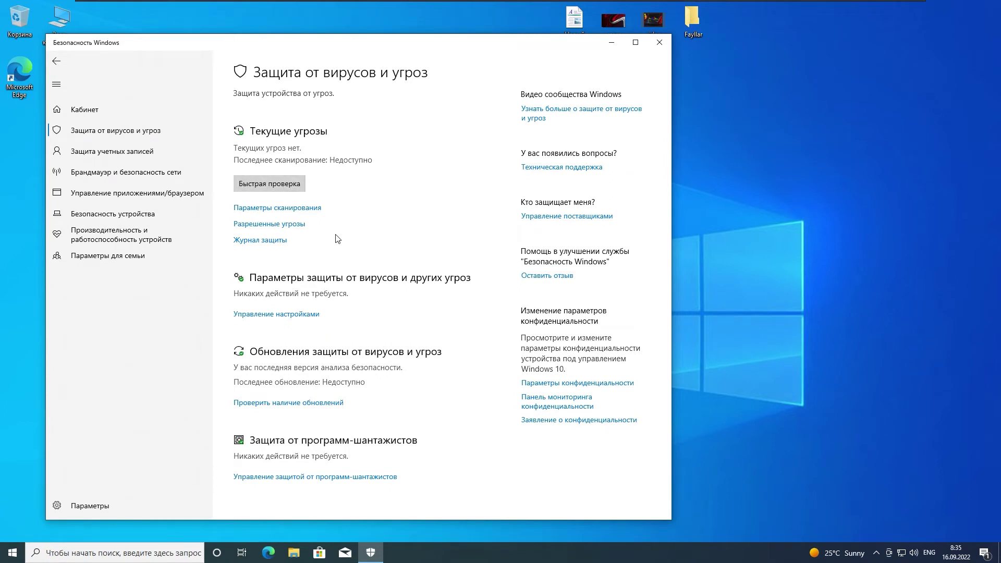
left_click(277, 241)
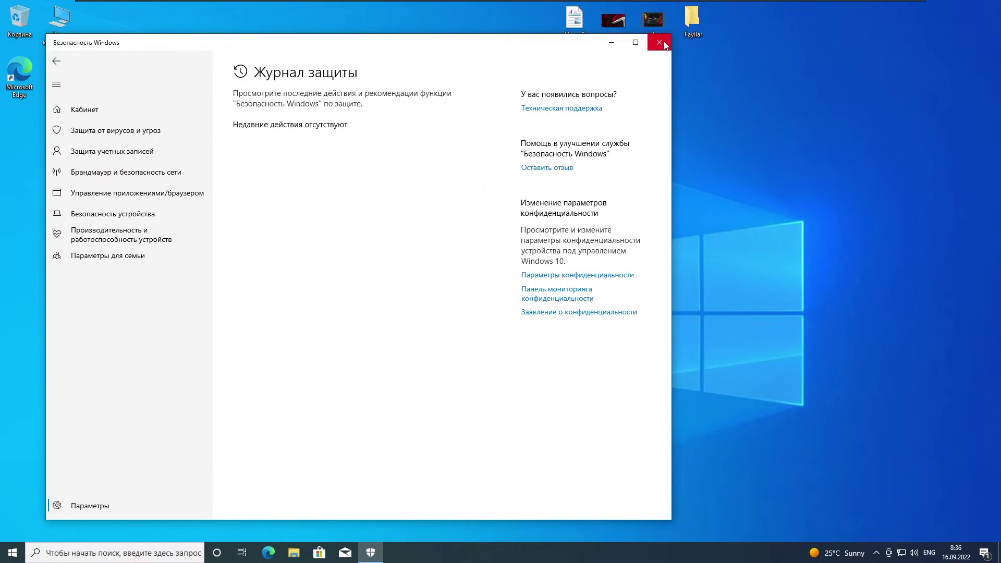
left_click(61, 61)
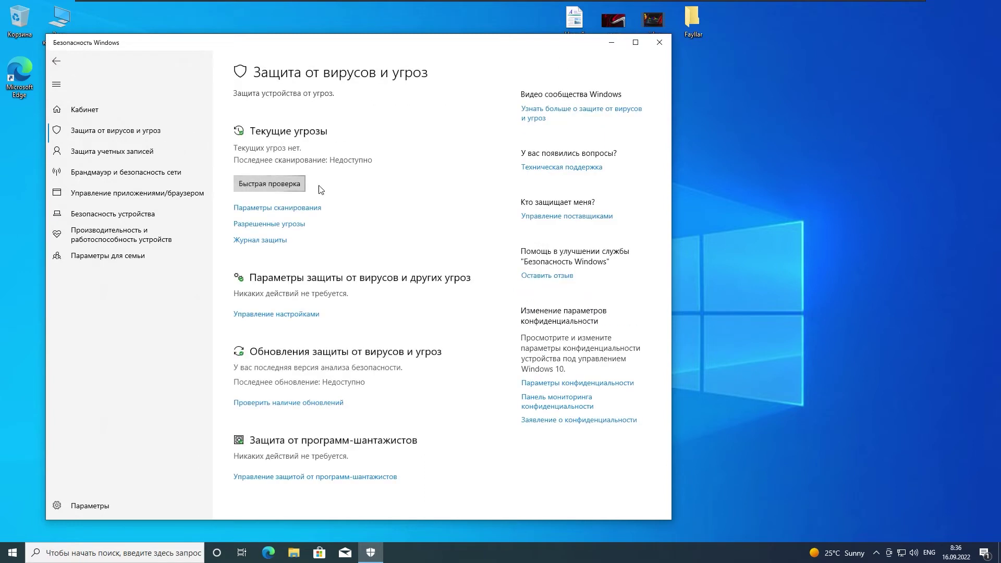
left_click(659, 47)
Step: View the network connection status, dismiss it and raise the speaker volume slightly
left_click(901, 552)
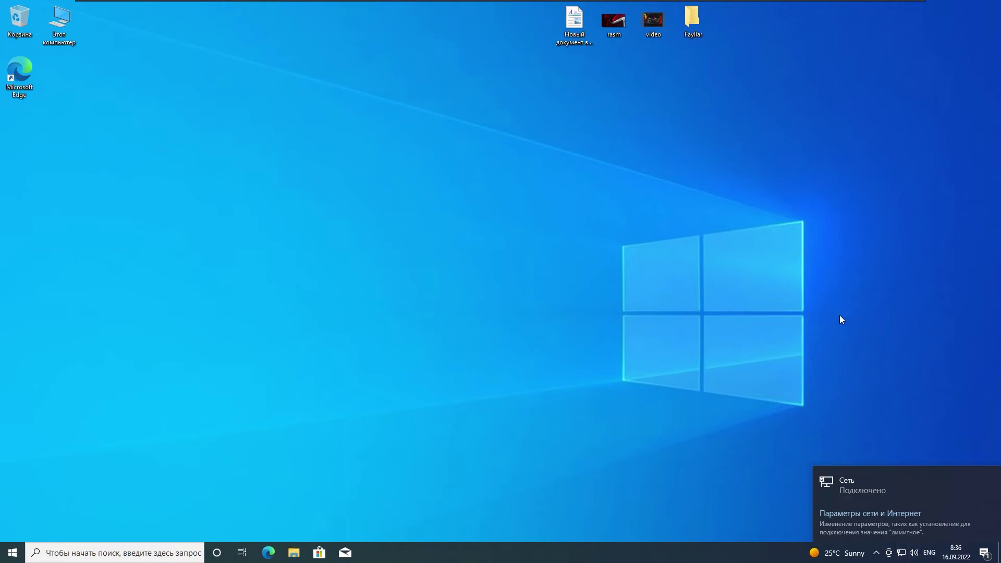
left_click(848, 406)
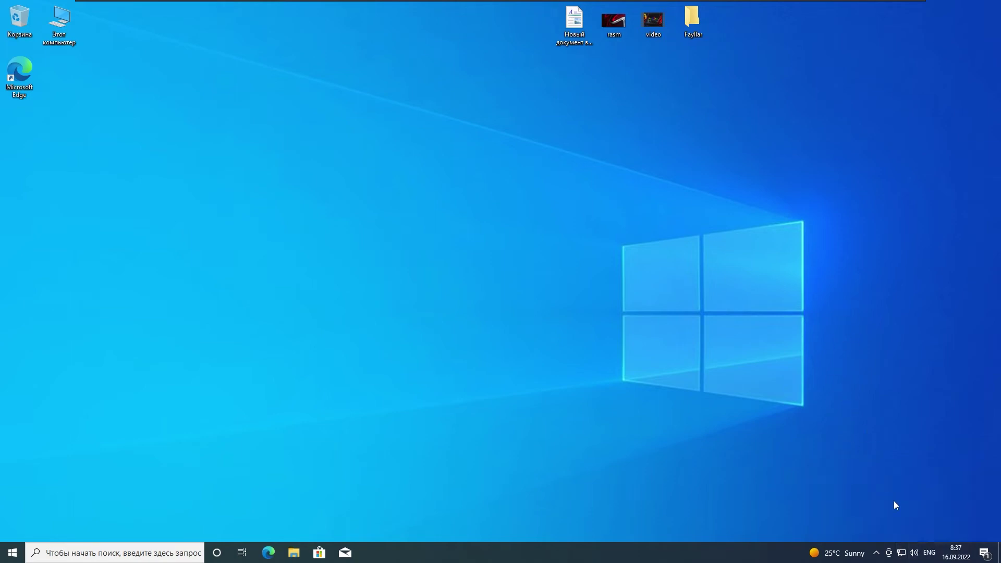
left_click(915, 553)
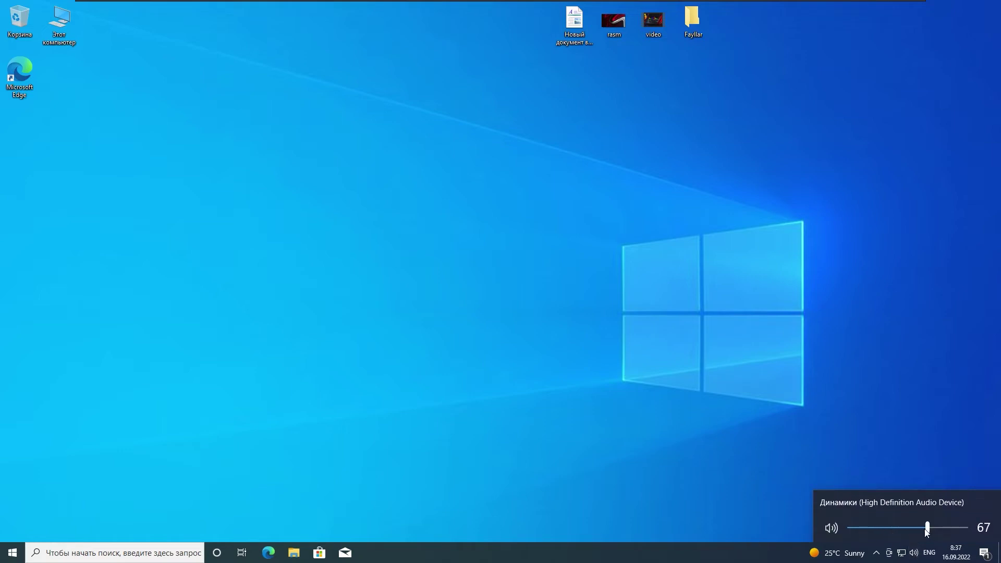
left_click_drag(927, 531, 936, 528)
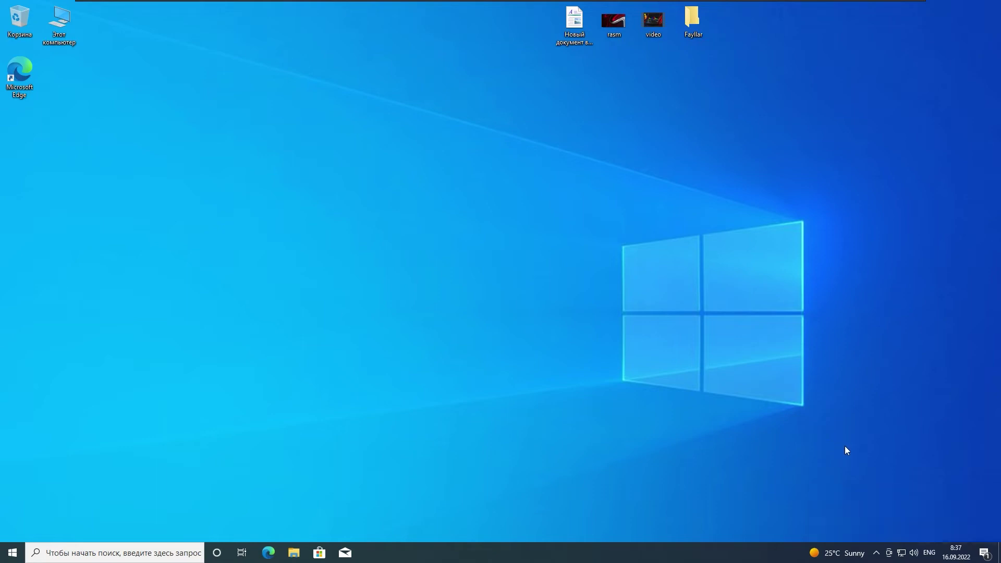
Step: View the available keyboard input languages and dismiss the list without choosing another one
left_click(929, 554)
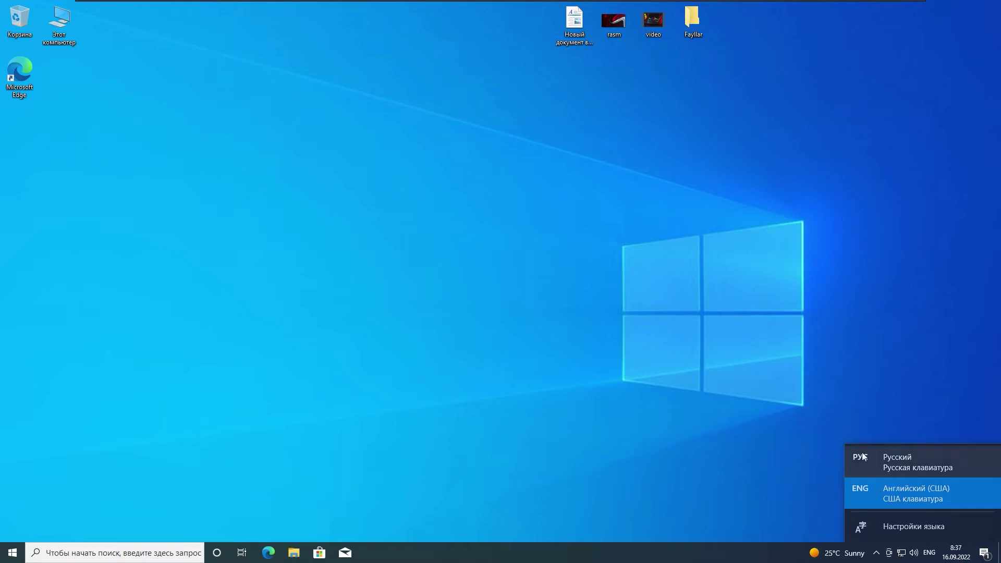
left_click(806, 492)
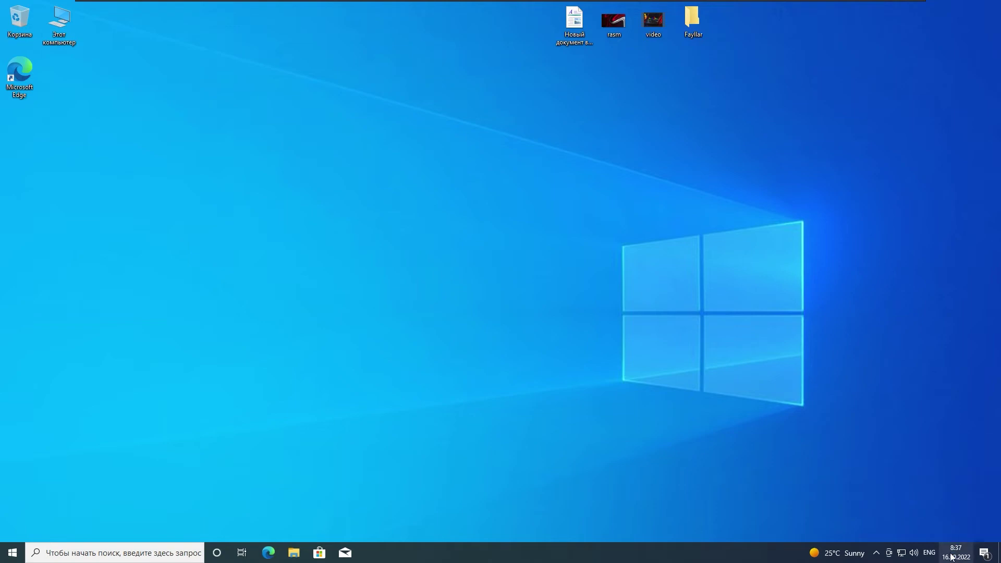
Step: Open the notification centre, expand its quick actions and clear all notifications
left_click(984, 554)
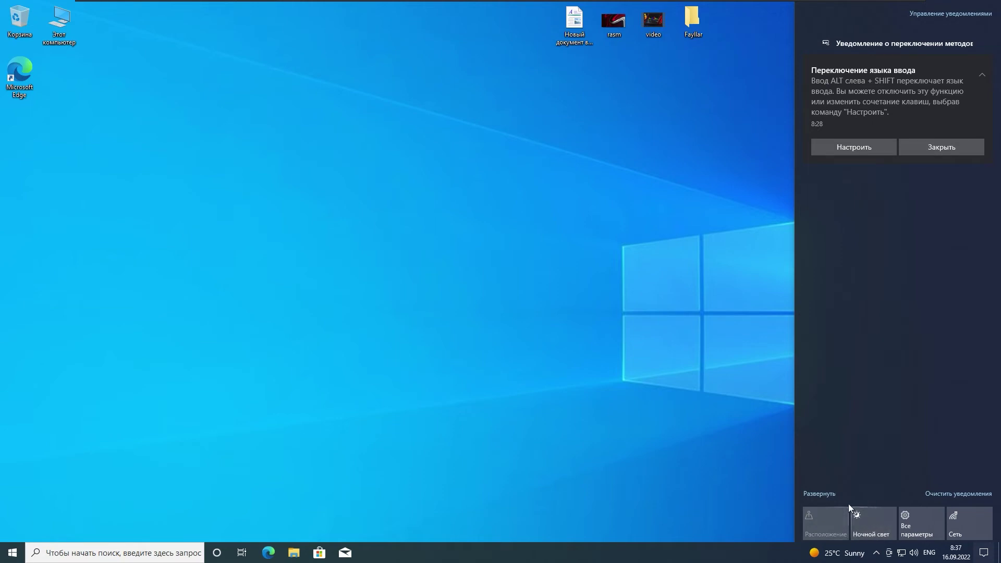
left_click(816, 495)
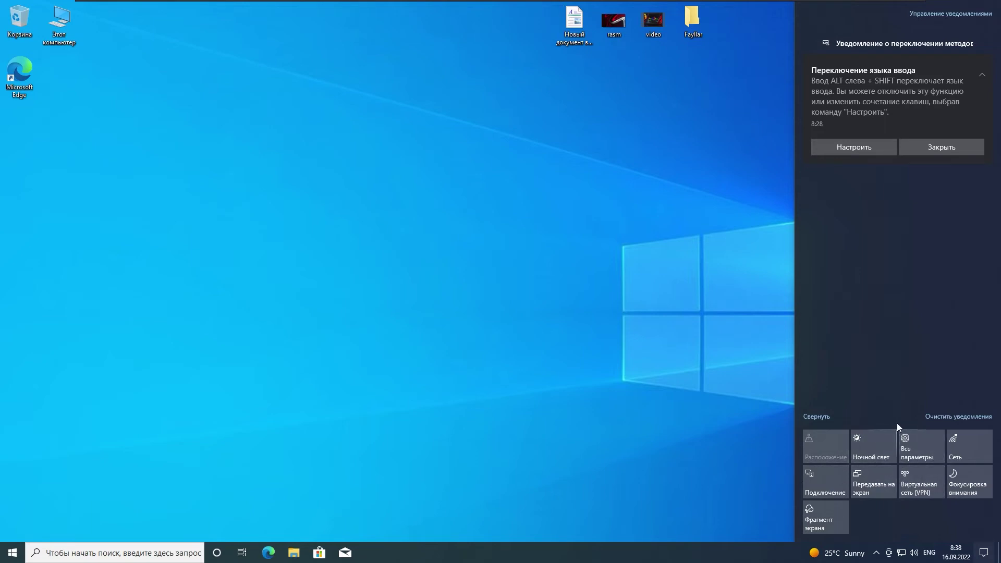
left_click(959, 417)
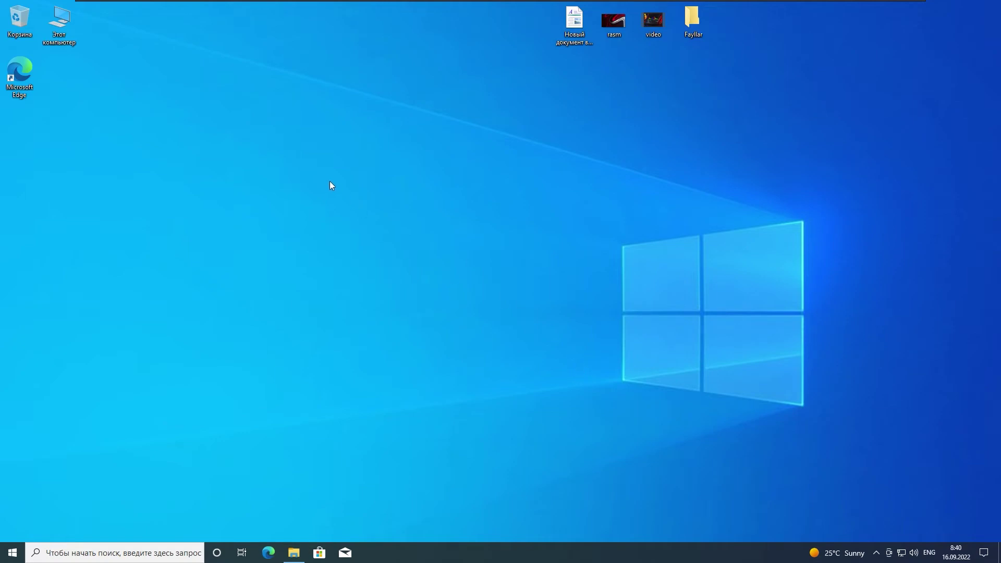
Step: Create a new text document (Текстовый документ) in the middle of the desktop
left_click(32, 84)
right_click(442, 248)
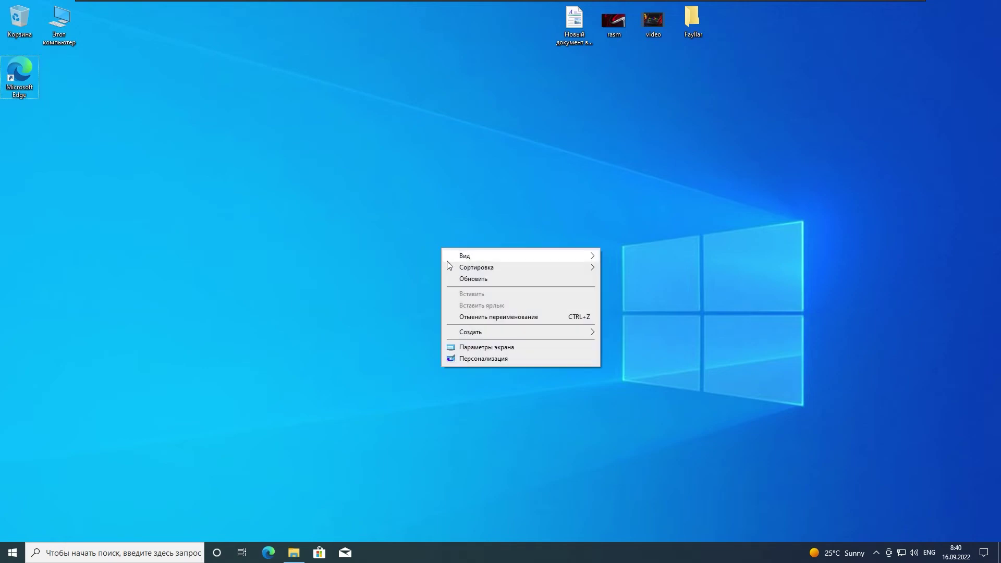
mouse_move(510, 331)
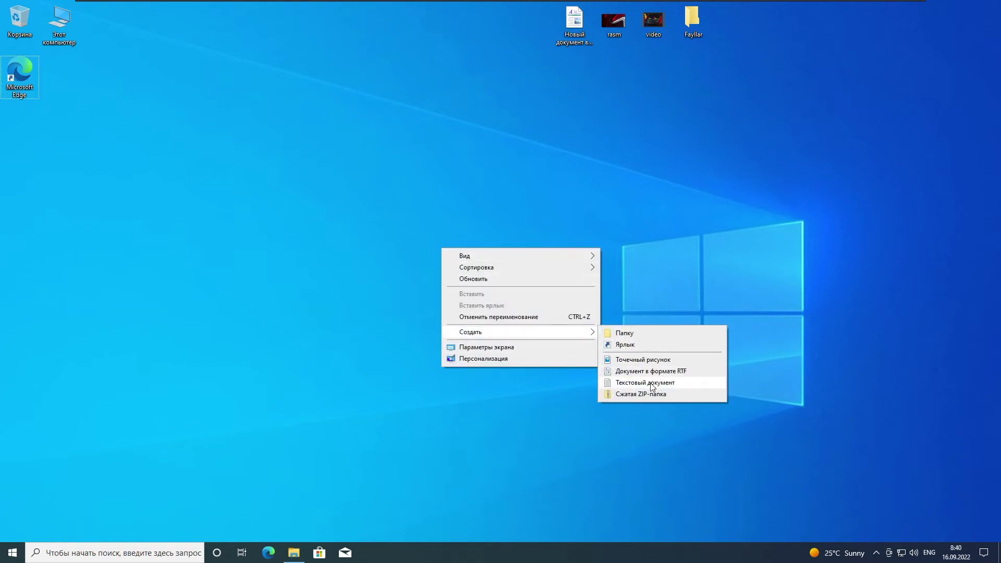
left_click(621, 383)
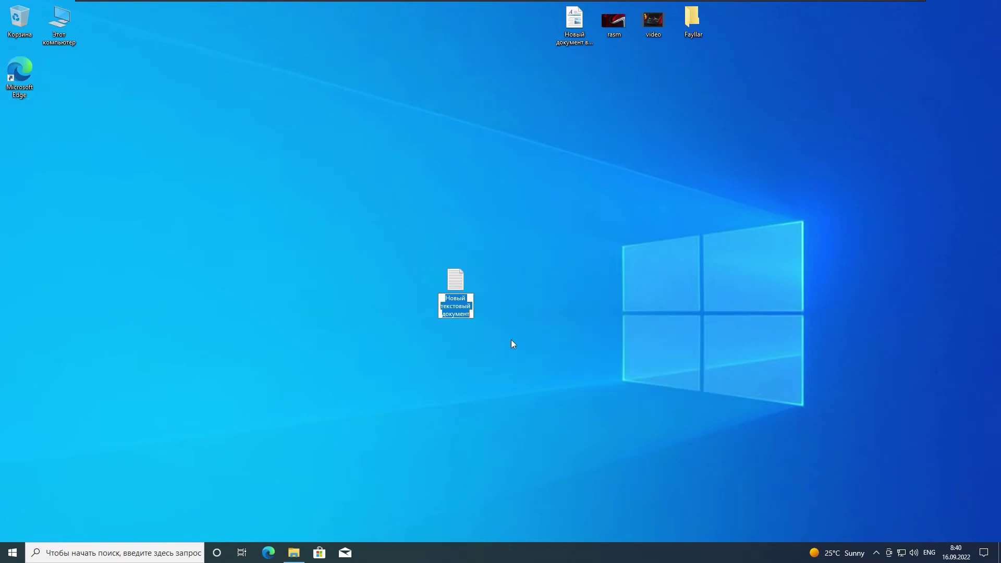
Step: Open the new text document in Notepad, move its window nearer the screen centre and close it
double_click(459, 282)
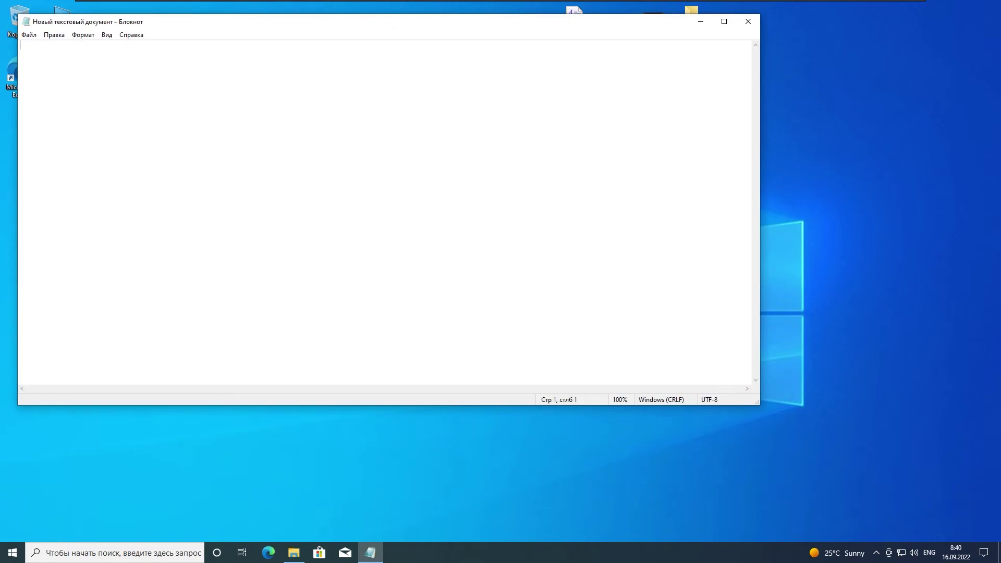
left_click_drag(304, 18, 407, 86)
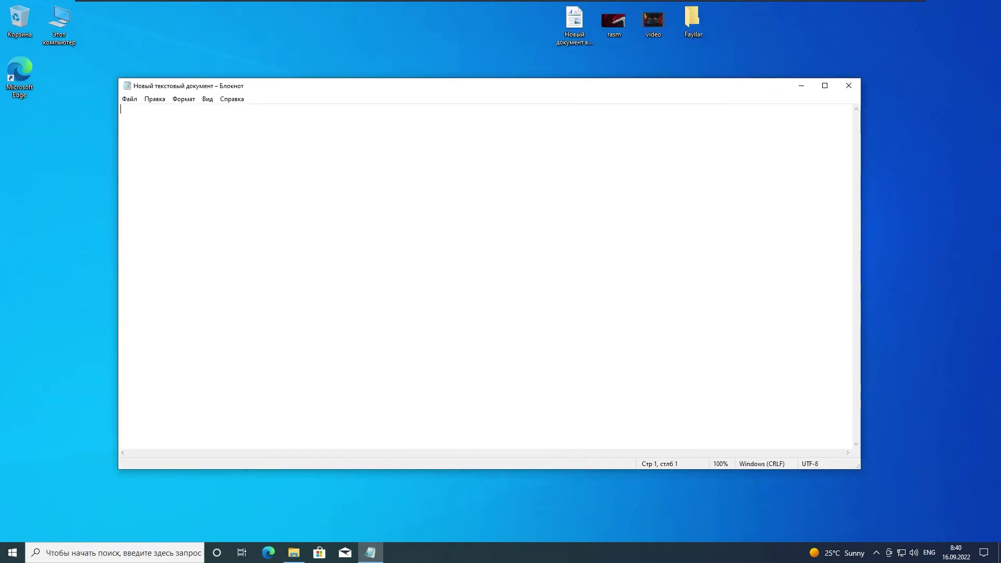
left_click(849, 85)
Step: View the item types that can be created on the desktop and dismiss the list without creating anything
right_click(522, 254)
mouse_move(597, 342)
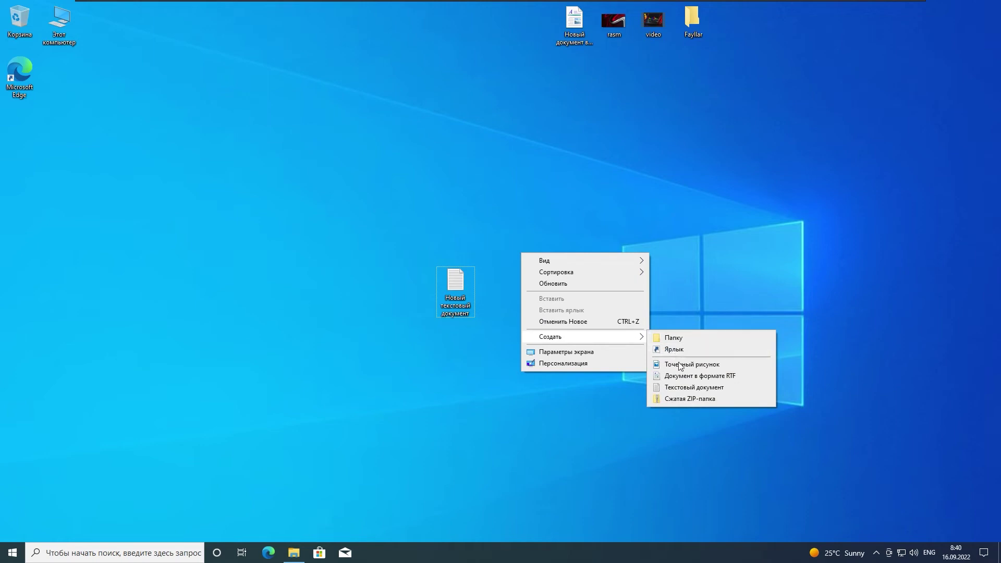
left_click(411, 398)
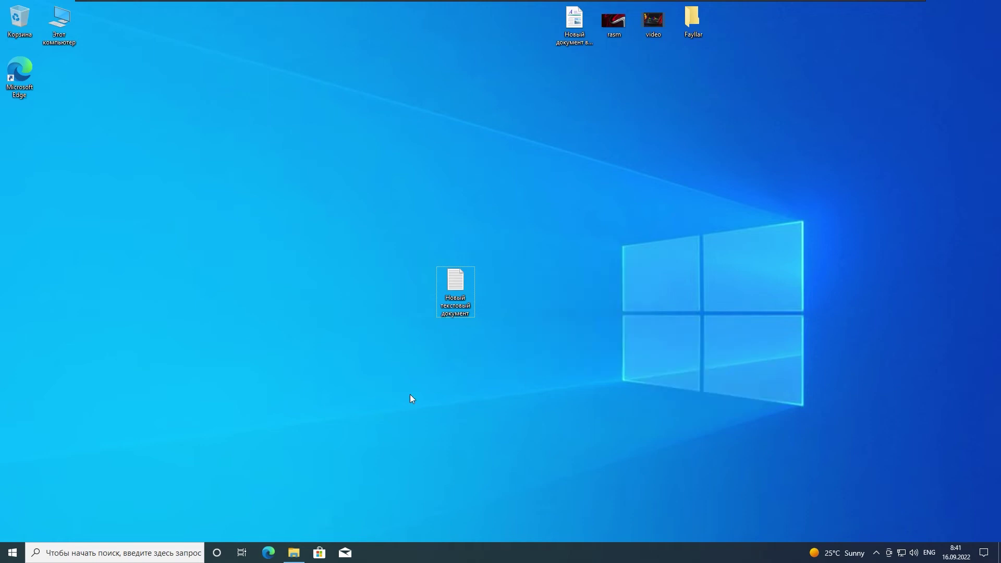
Step: Browse the Start menu's list of installed apps, close it and place the new text document beside the other files on the desktop
left_click(13, 553)
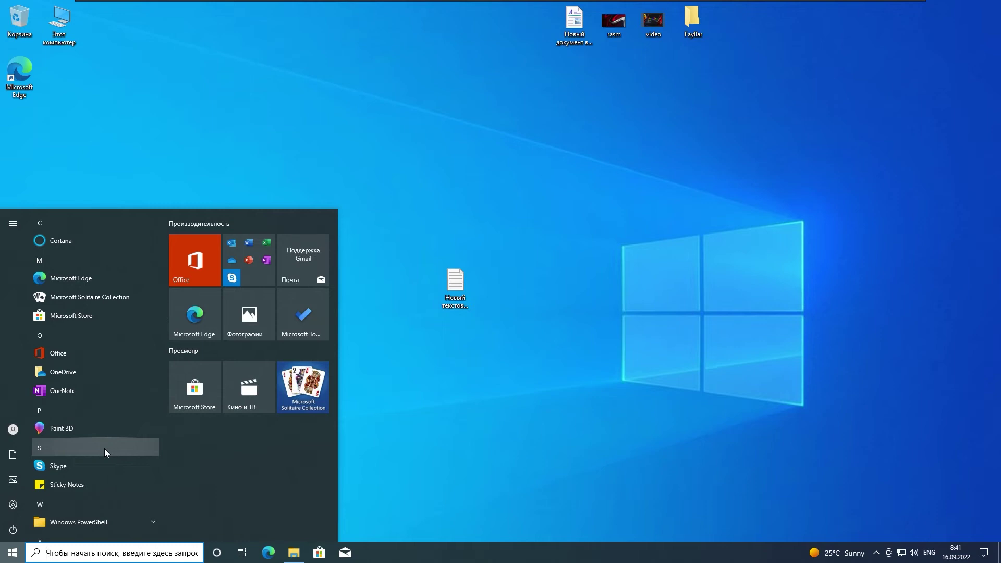
scroll(105, 448, "down", 3)
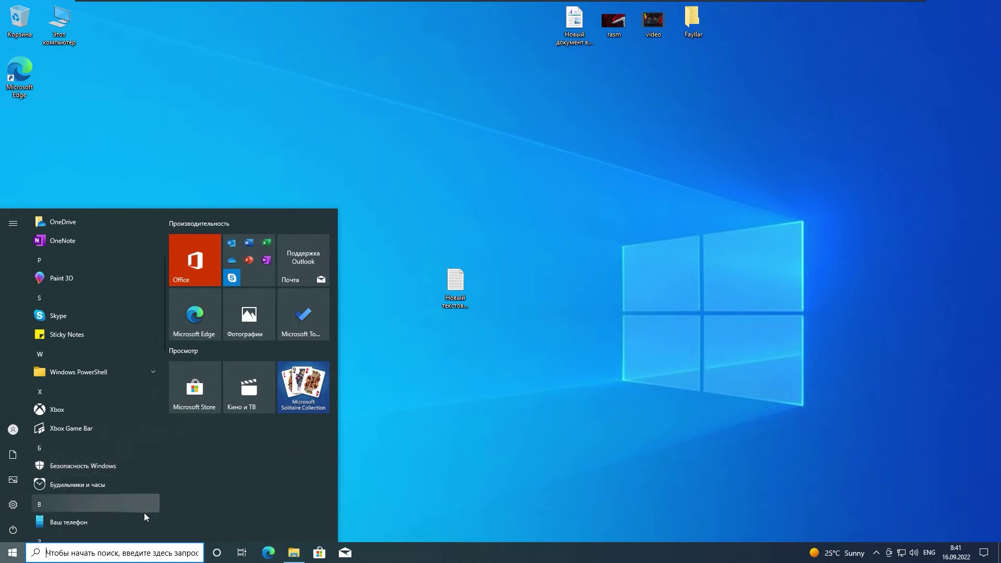
scroll(144, 512, "down", 3)
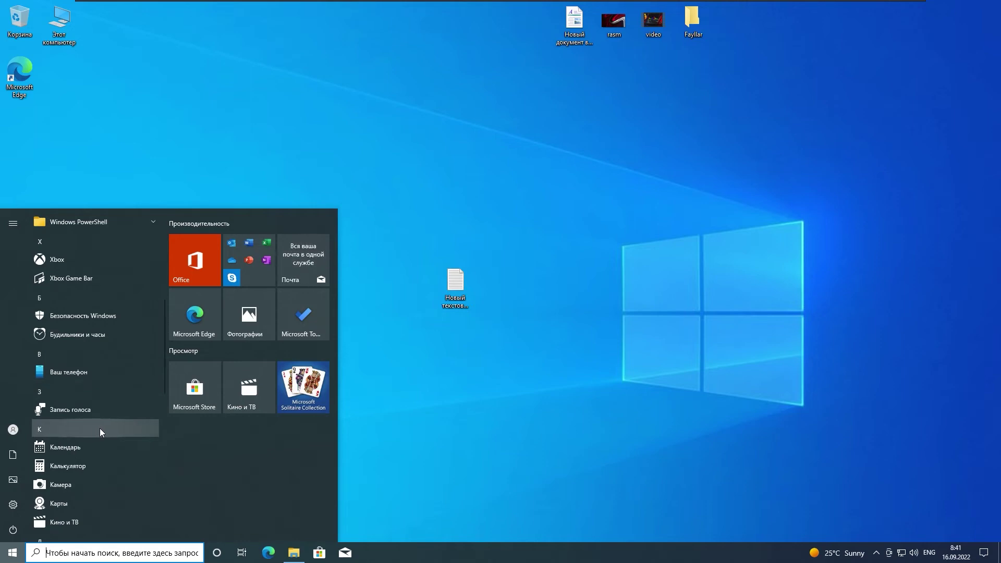
left_click(438, 282)
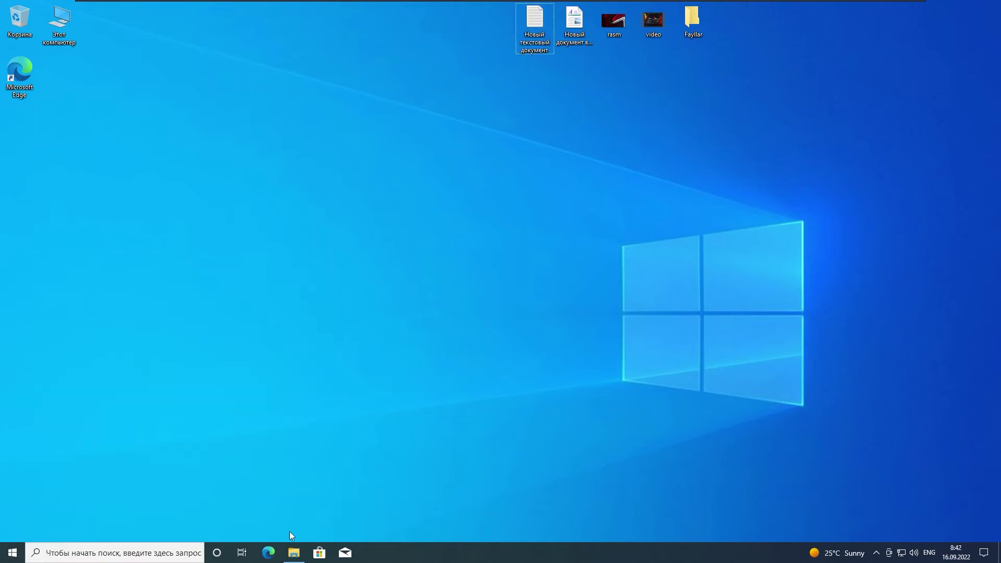
Step: Bring up the File Explorer window, show This PC (Этот компьютер) in it and enlarge the window near the screen centre
left_click(287, 556)
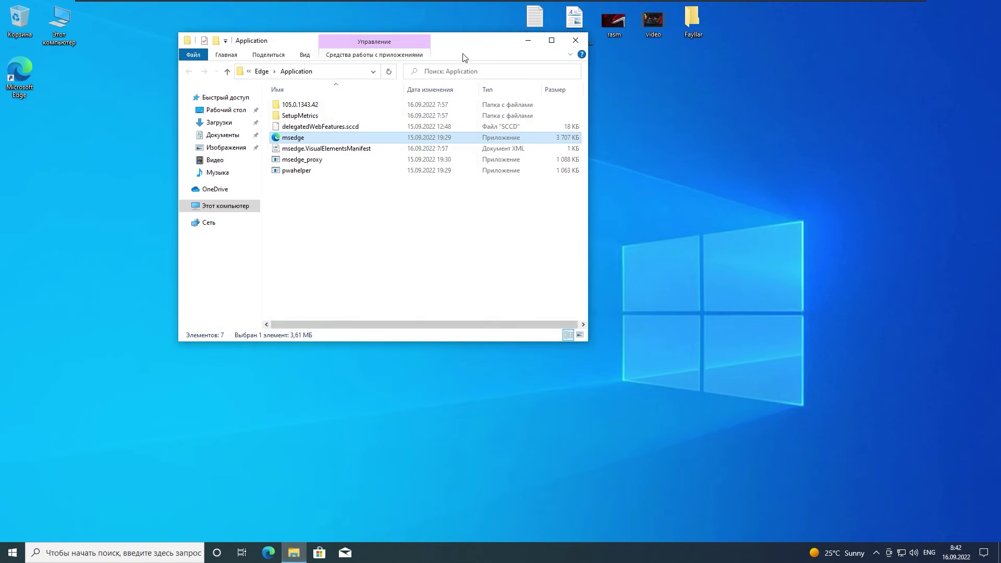
left_click_drag(461, 49, 553, 169)
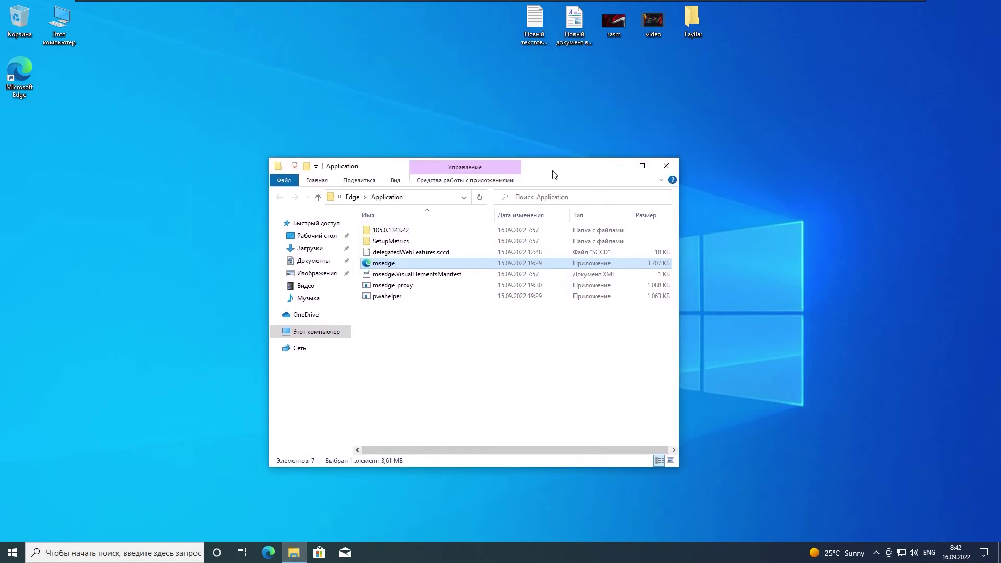
left_click(310, 326)
left_click_drag(679, 461, 810, 488)
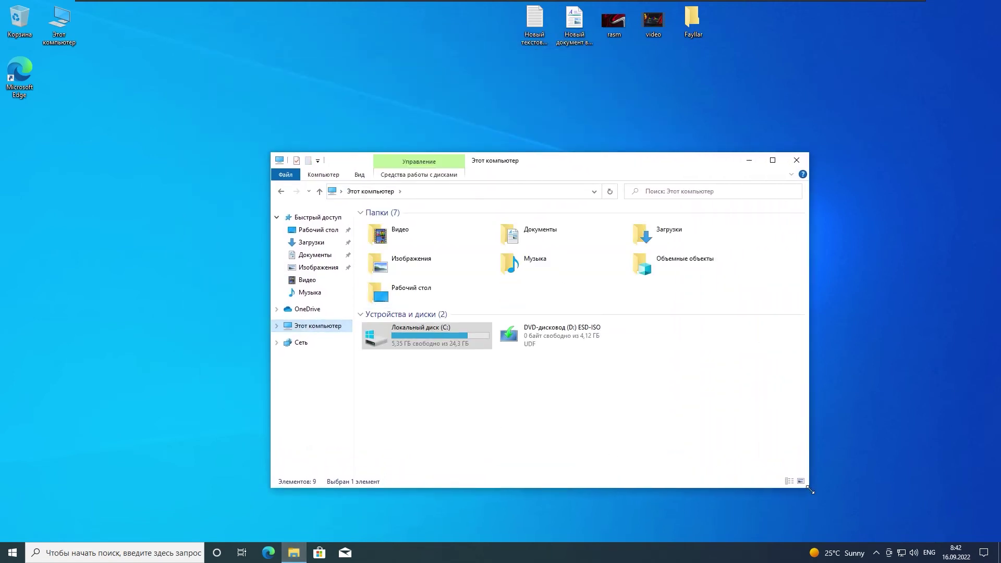
left_click_drag(630, 160, 617, 152)
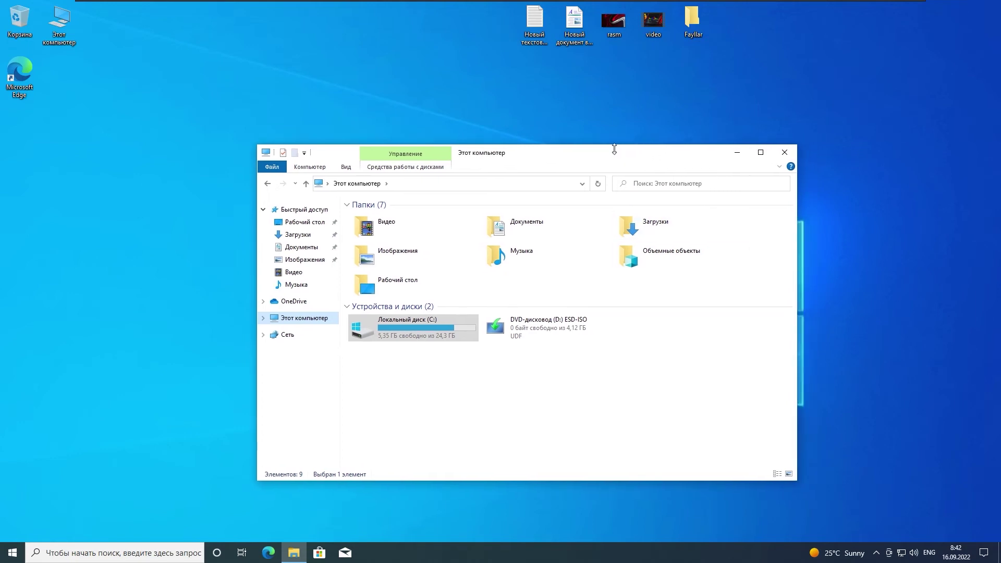
Step: Minimise the This PC window to the taskbar and restore it
left_click(735, 155)
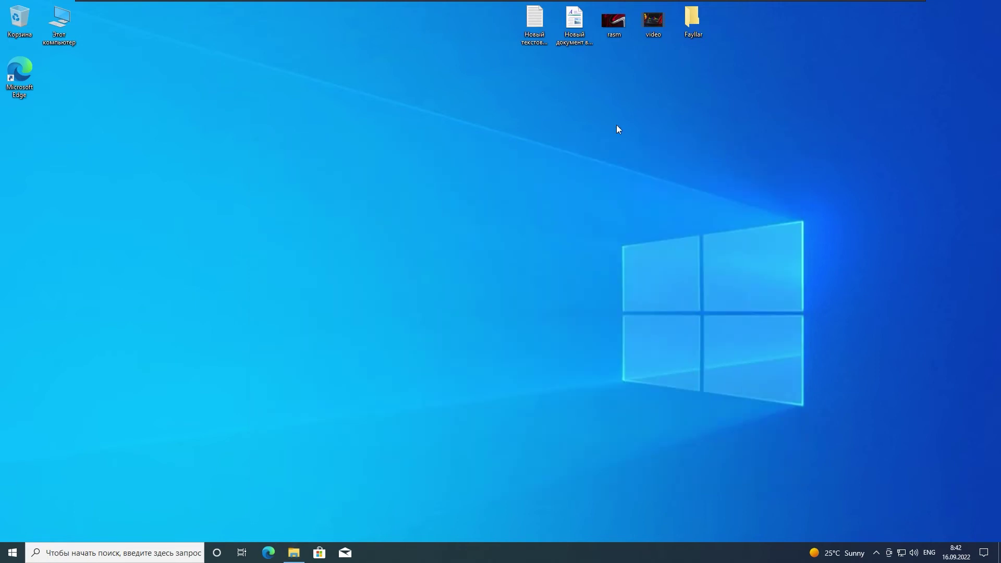
mouse_move(295, 561)
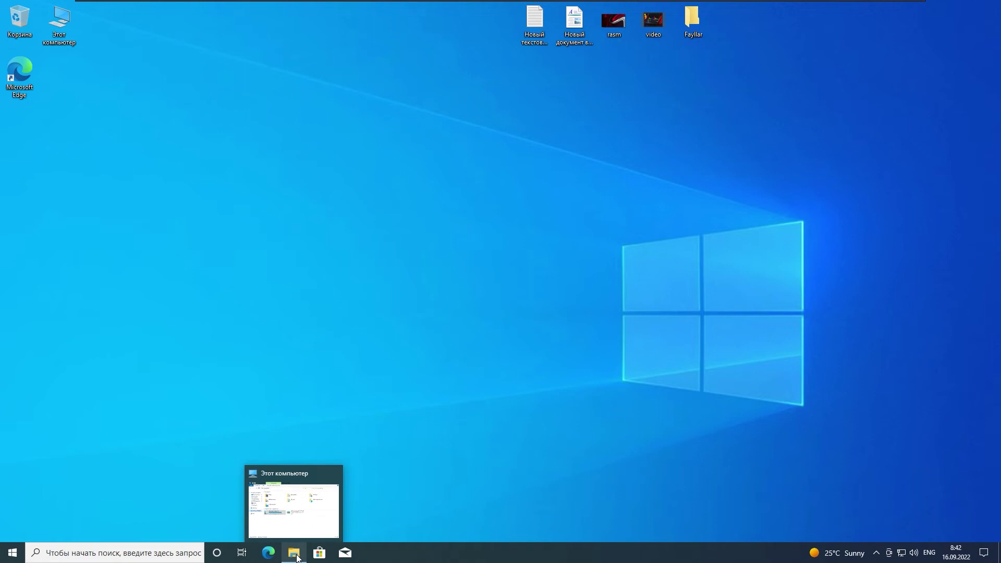
left_click(295, 556)
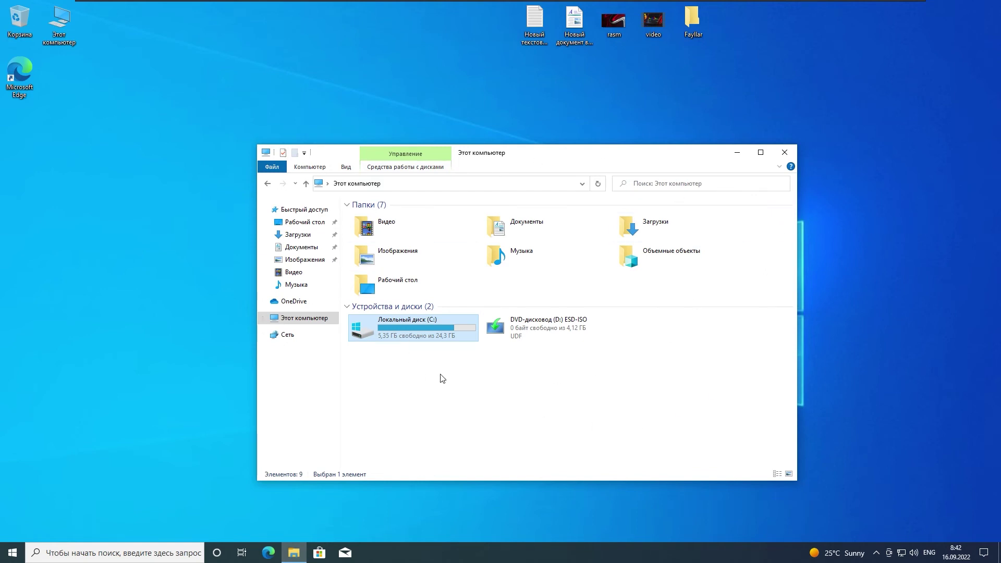
Step: Maximise the This PC window, return it to its smaller size and close it
left_click(761, 155)
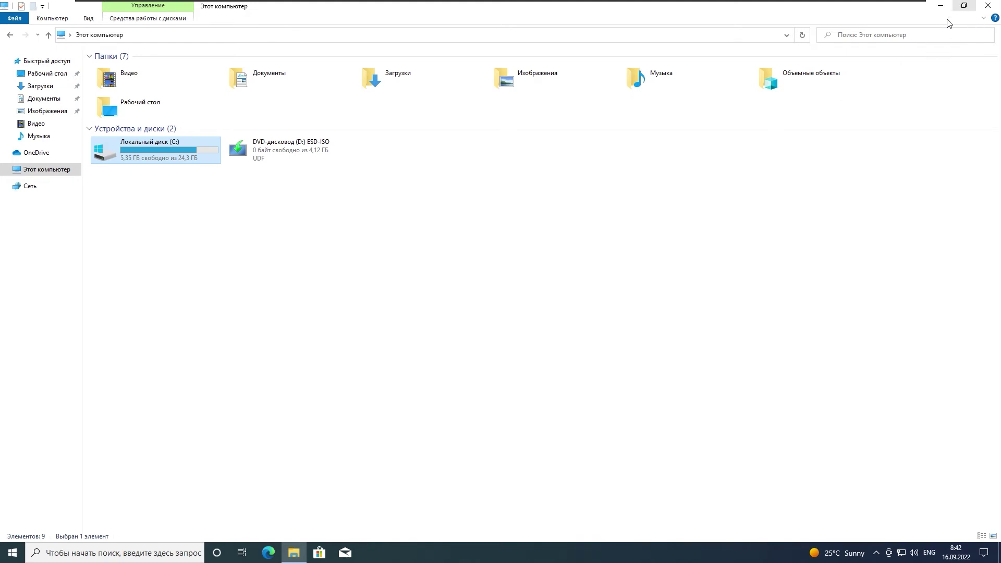
left_click(964, 7)
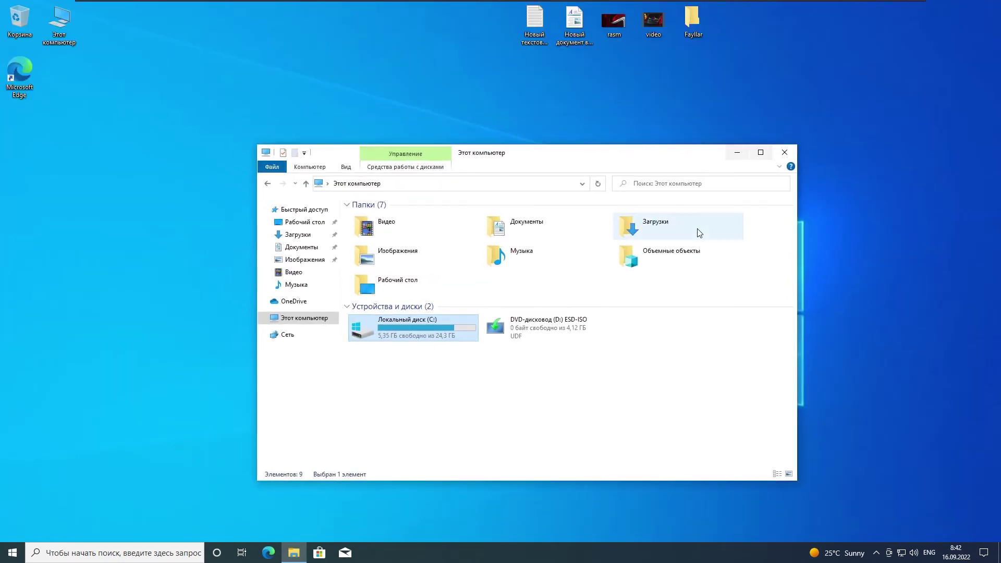
left_click(786, 153)
Step: Open a new File Explorer window on This PC, view the folders on local disk C: and return to This PC
key("super+e")
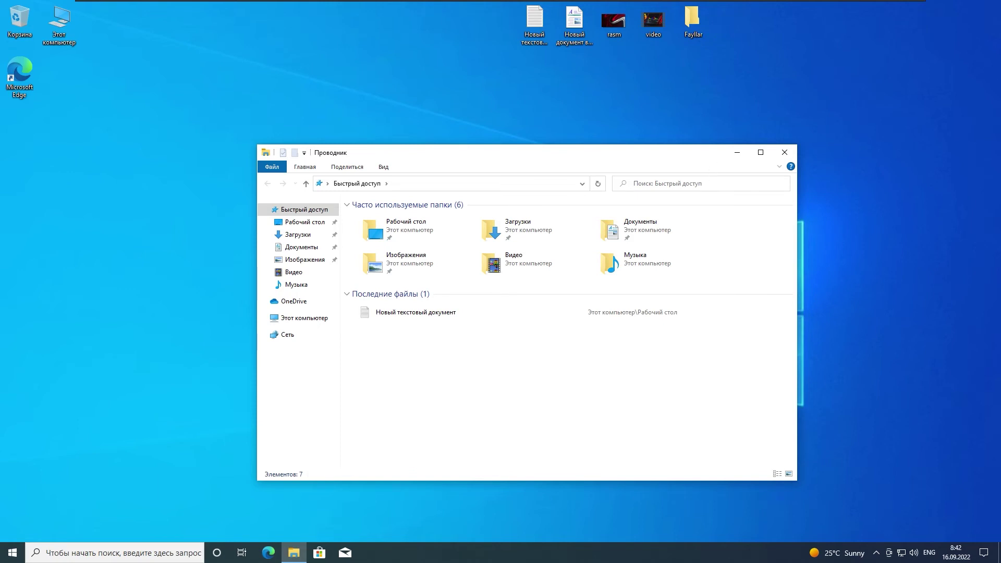
left_click(677, 190)
left_click(312, 319)
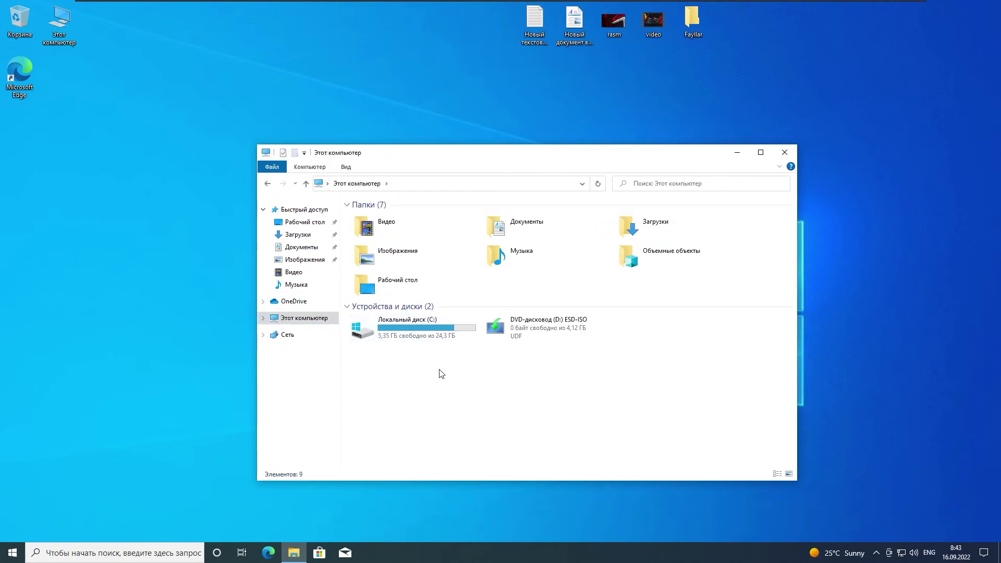
left_click(413, 337)
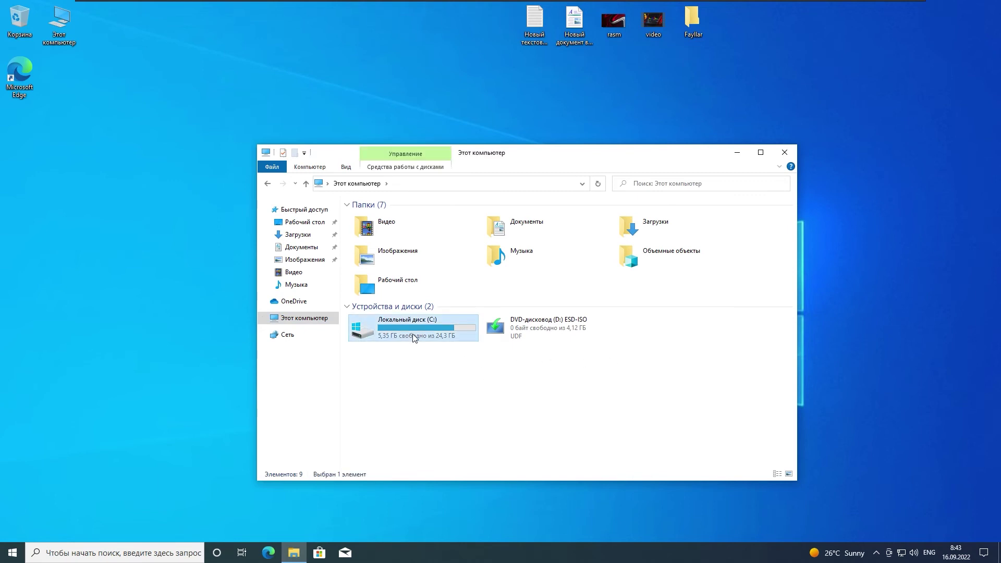
double_click(414, 336)
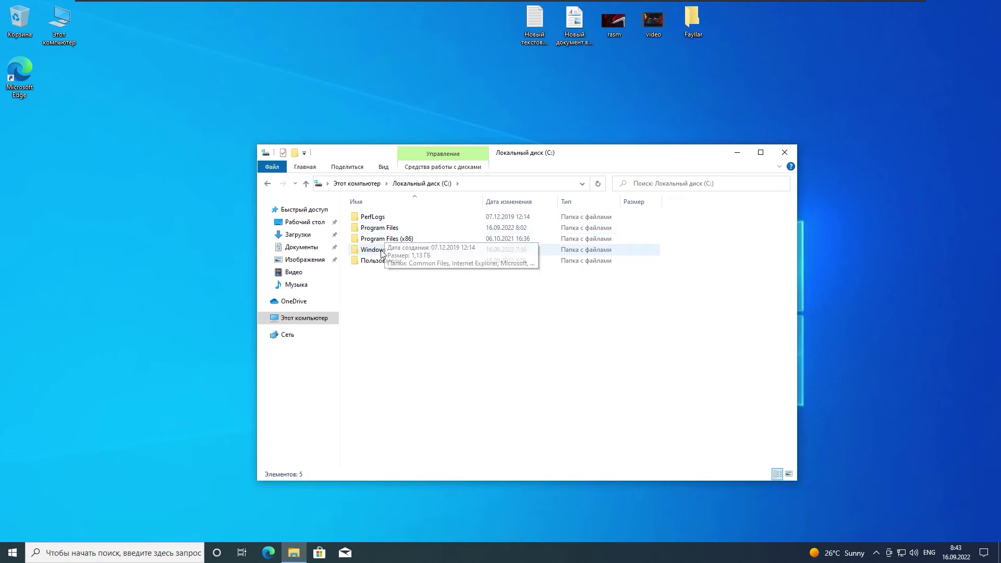
key("alt+Left")
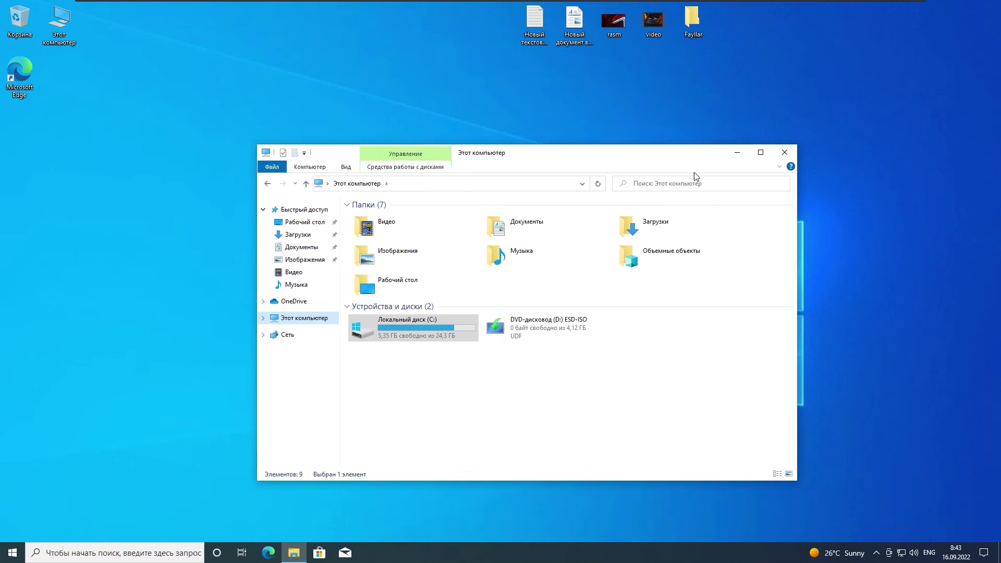
Step: Expand the Explorer ribbon and examine its computer, view and drive-management commands, finishing with local disk C: deselected
left_click(783, 170)
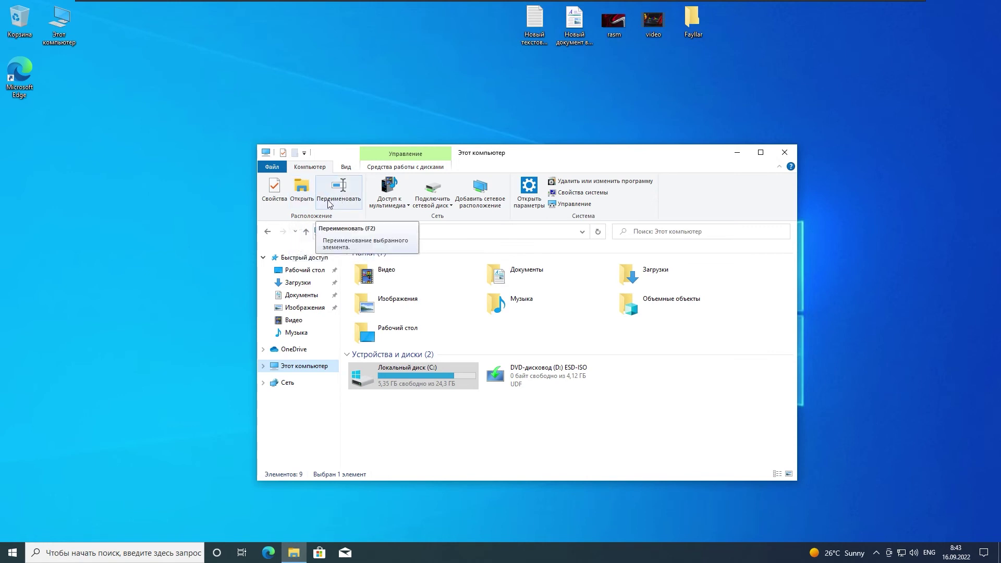
left_click(346, 168)
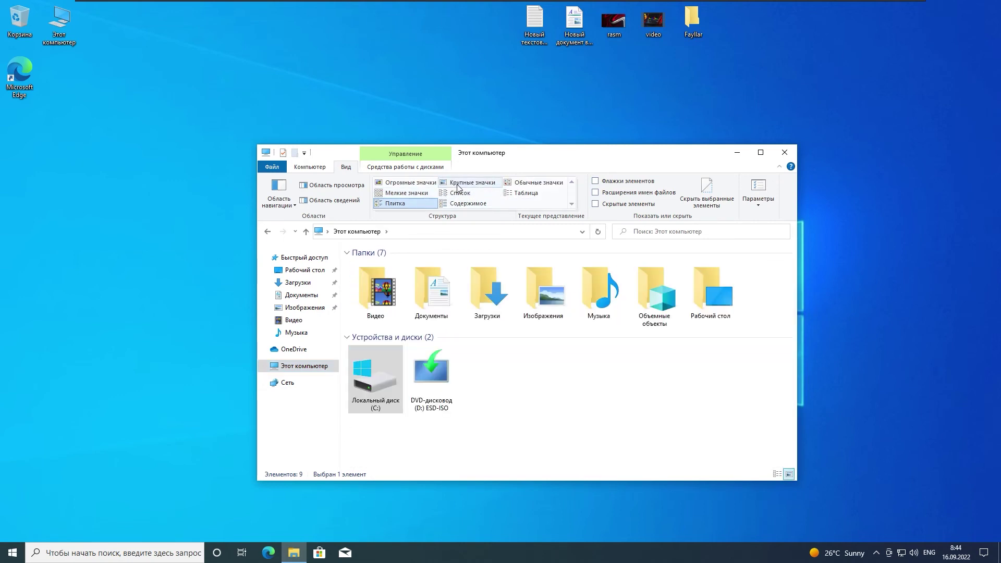
left_click(369, 169)
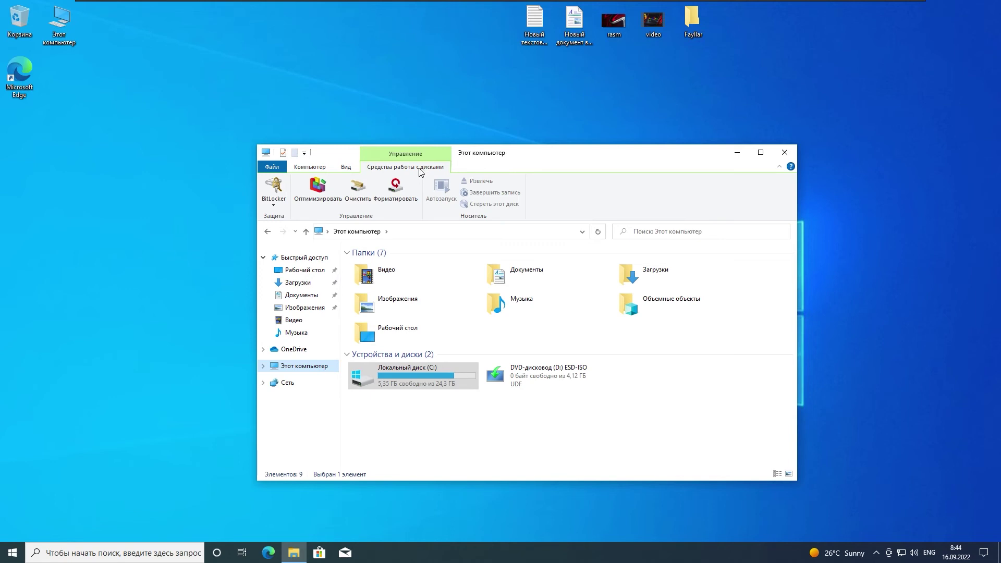
left_click(322, 198)
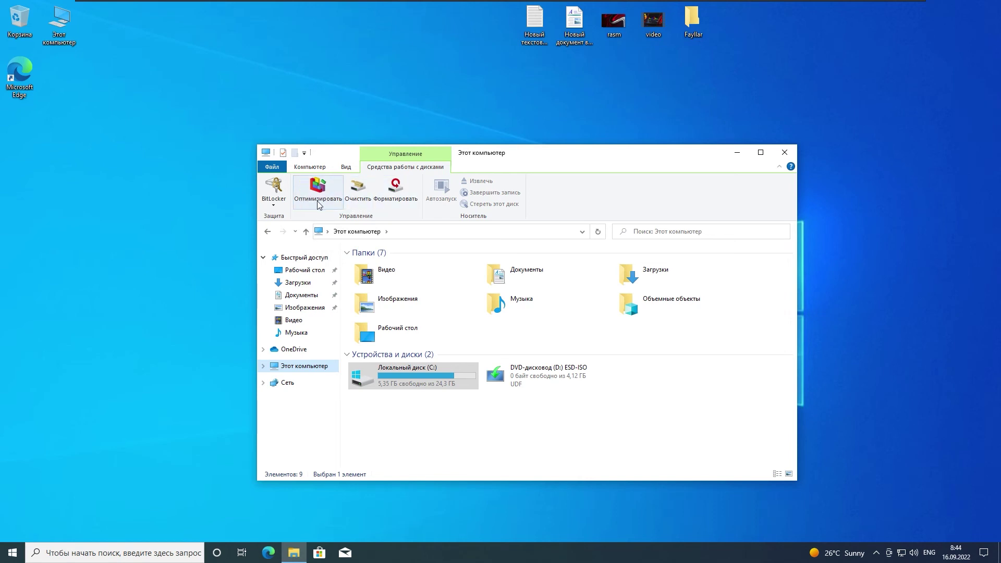
left_click(487, 402)
left_click_drag(487, 156, 483, 153)
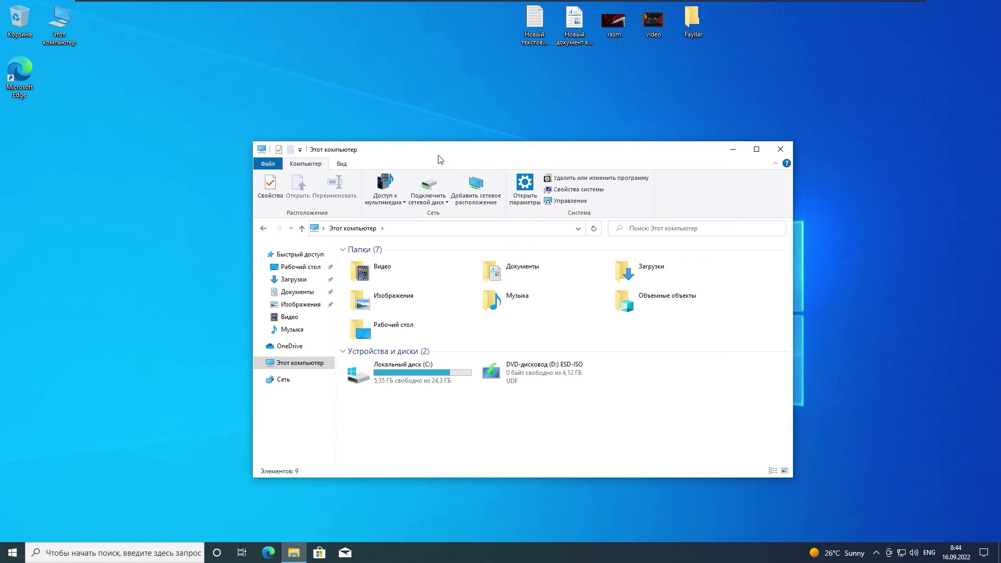
Step: Open Windows Settings (Параметры) from the This PC window, look through all its categories and close it
left_click(526, 199)
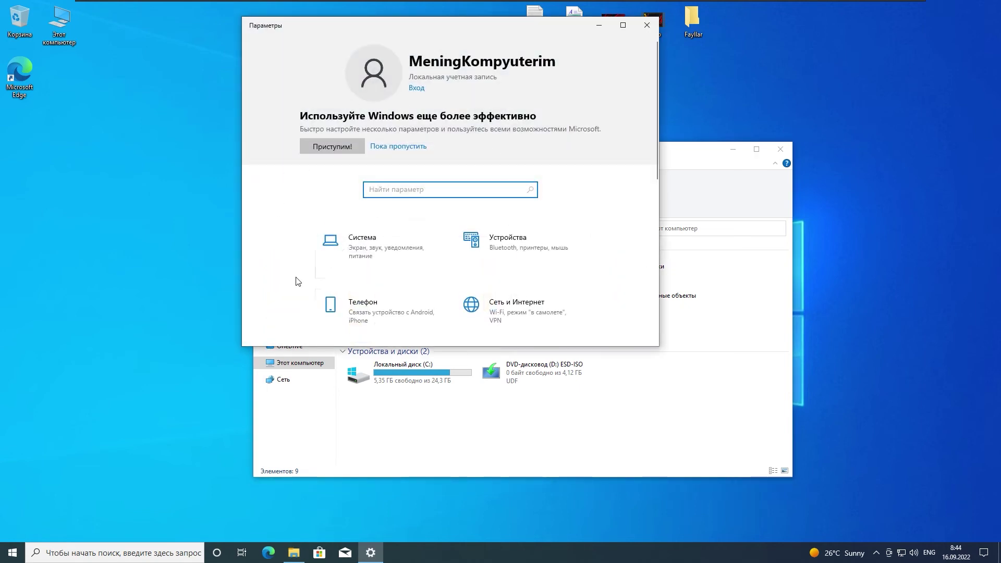
scroll(346, 163, "down", 5)
scroll(379, 281, "down", 2)
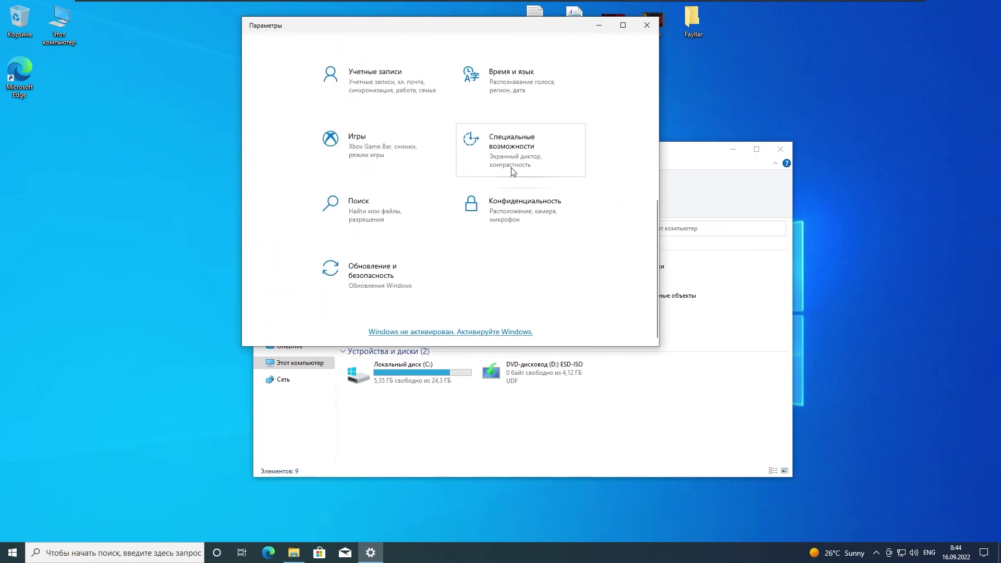
scroll(333, 284, "up", 7)
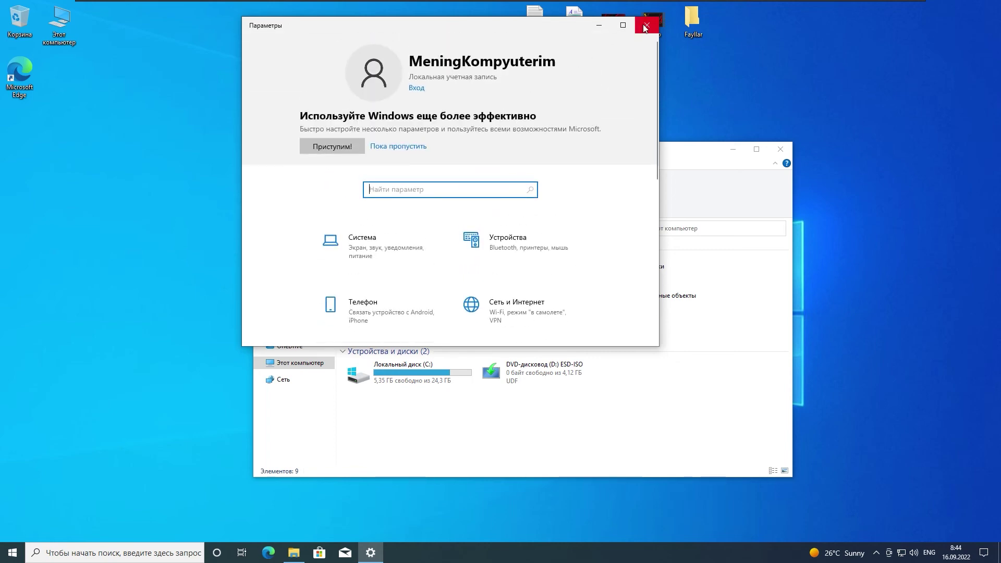
left_click(646, 26)
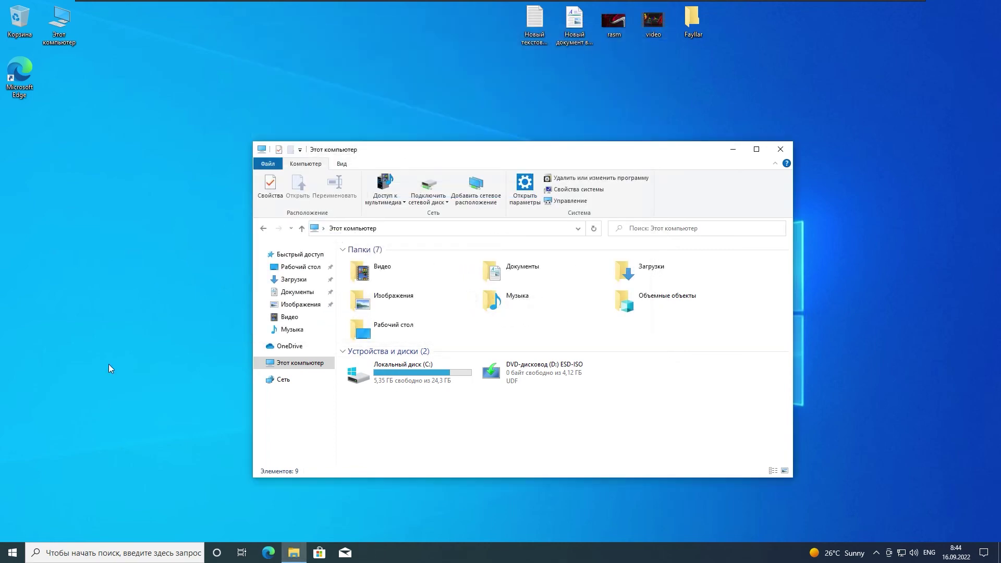
Step: Open Windows Settings from the Start menu, look through its categories and close it along with the Explorer window
left_click(13, 552)
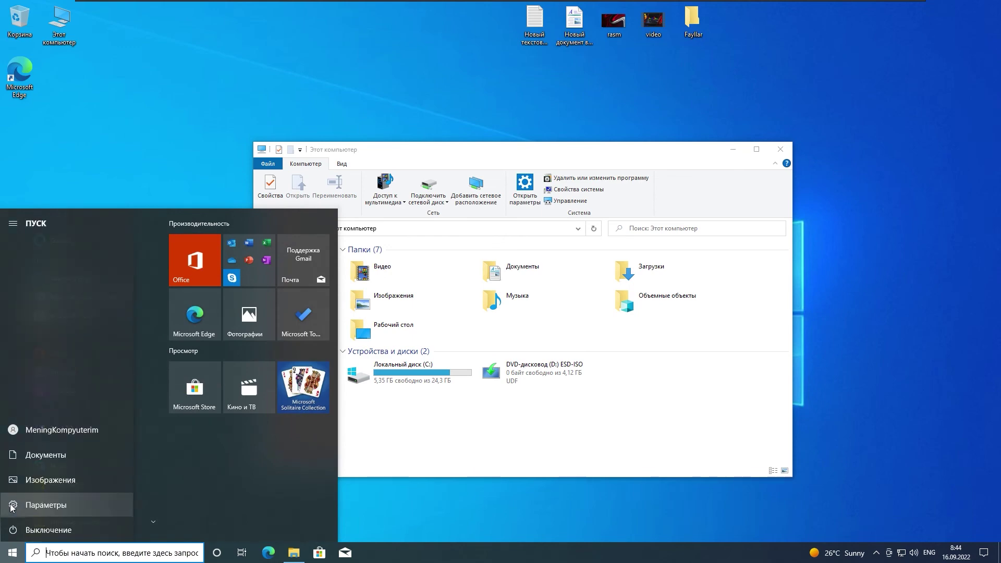
left_click(13, 506)
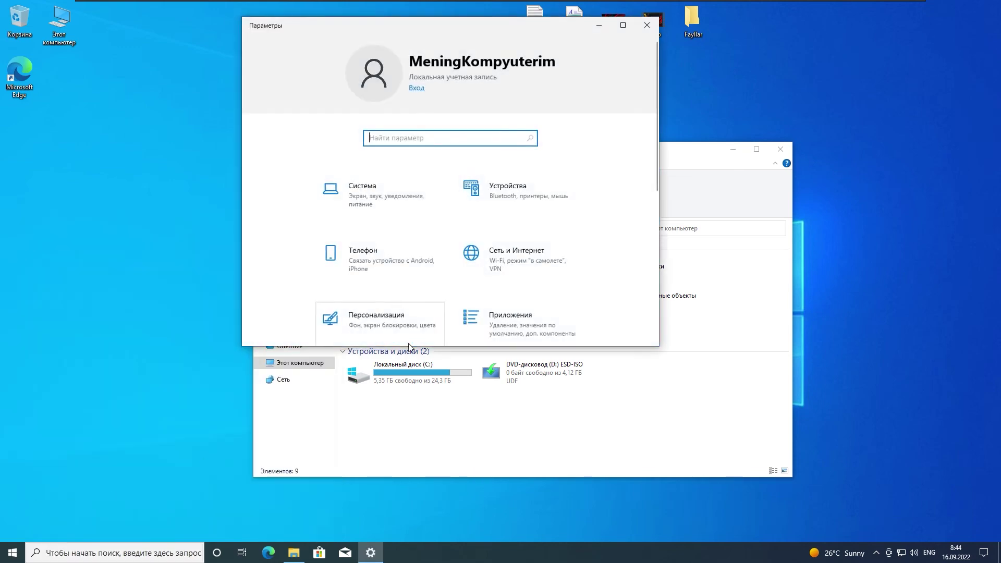
scroll(590, 264, "down", 6)
scroll(589, 256, "up", 5)
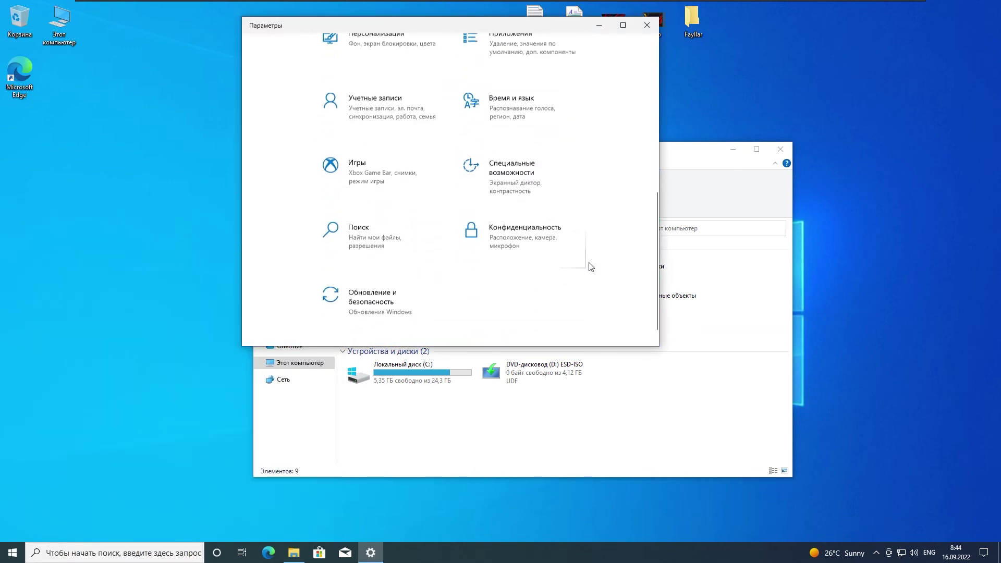
scroll(589, 252, "up", 2)
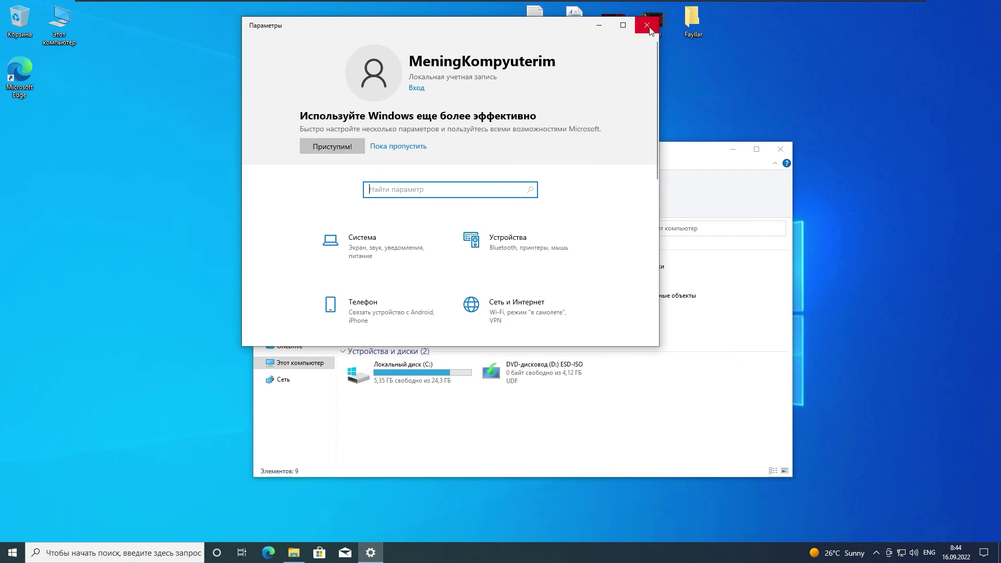
left_click(647, 27)
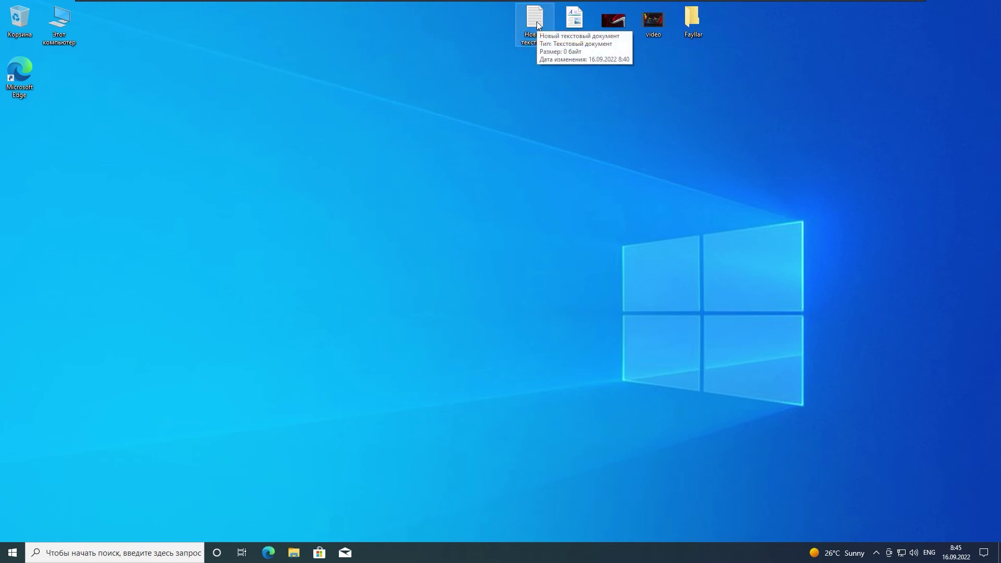
Step: Copy the text document Новый текстовый документ and paste the duplicate into an empty area of the desktop
left_click(533, 104)
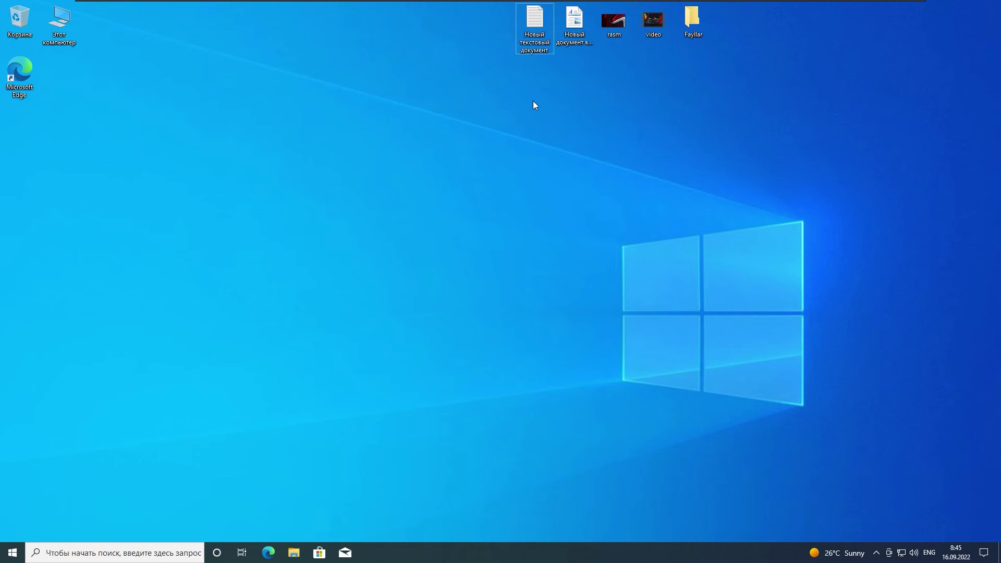
left_click(538, 24)
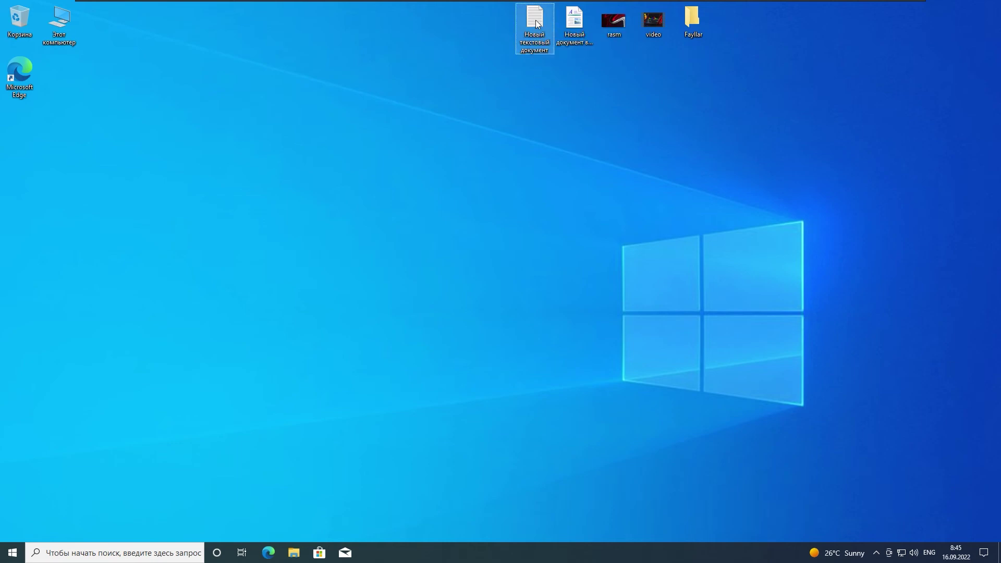
right_click(538, 24)
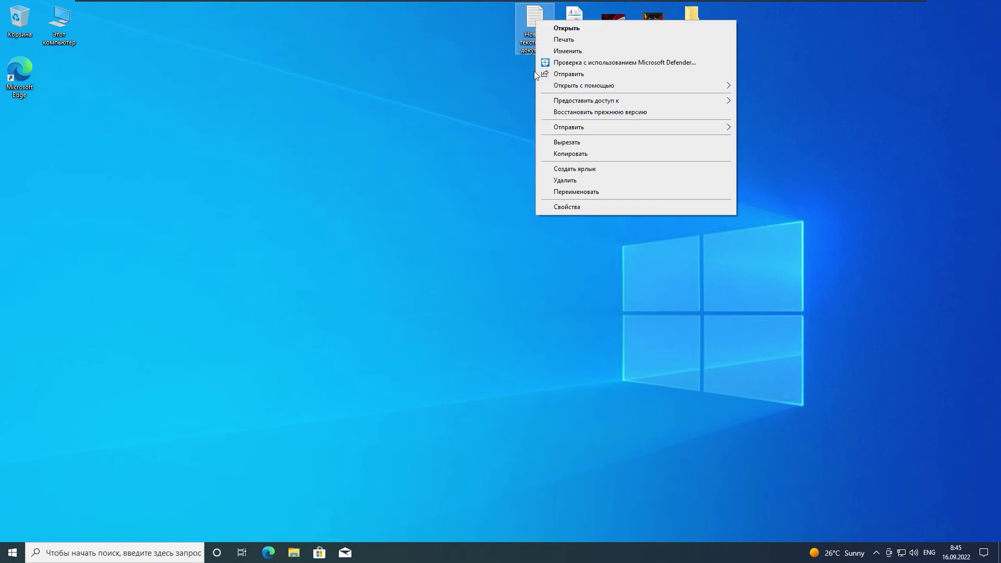
left_click(554, 156)
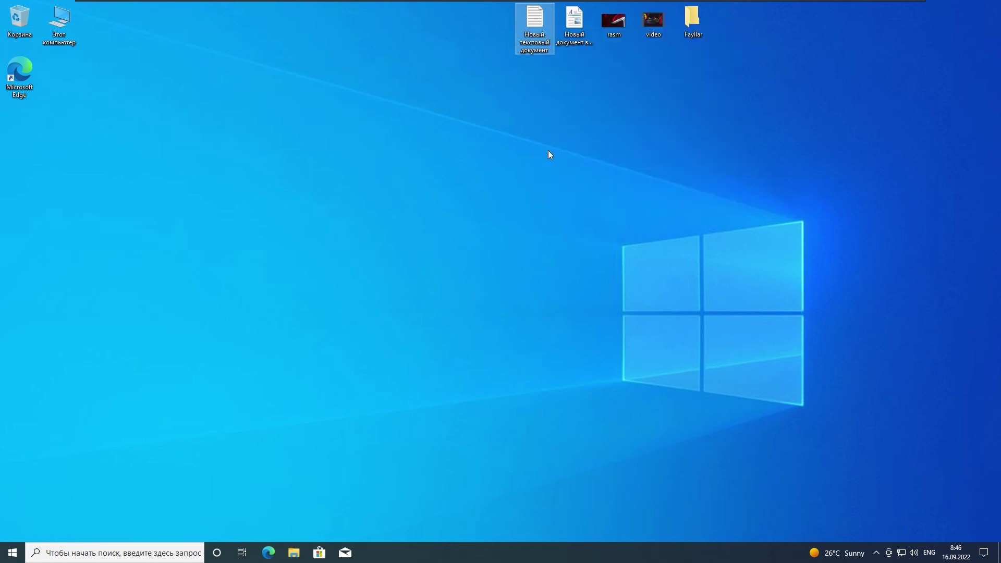
left_click(423, 98)
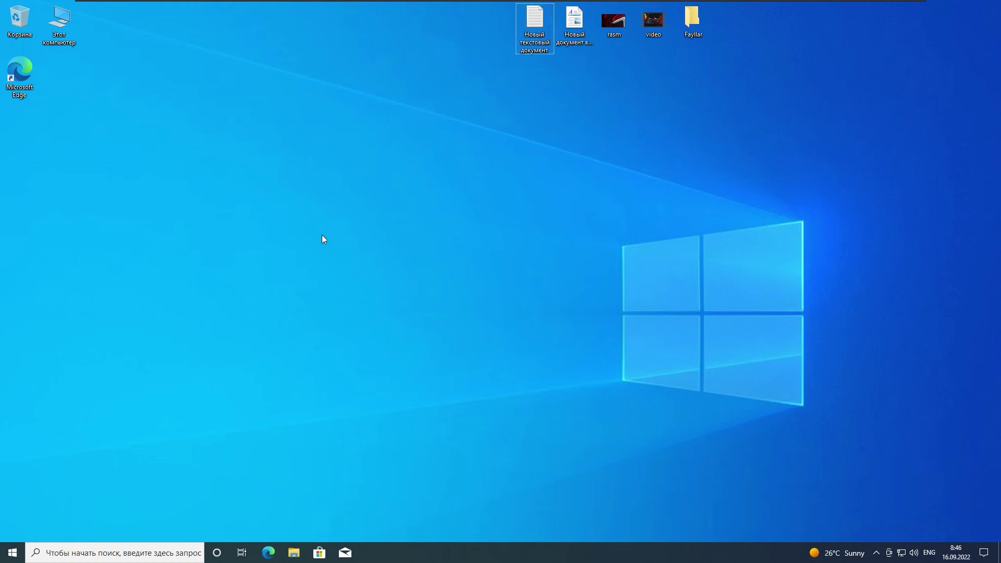
right_click(255, 165)
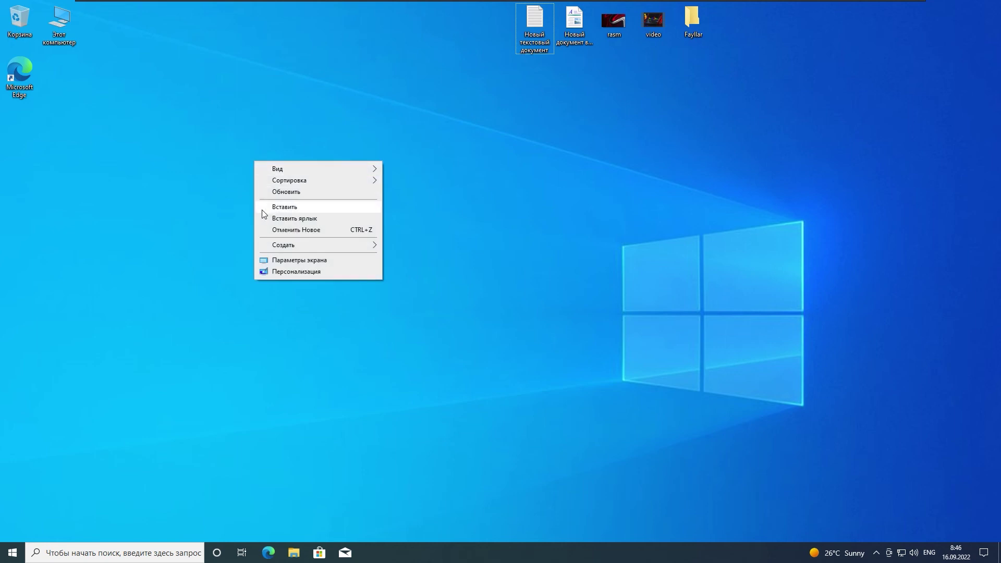
left_click(285, 207)
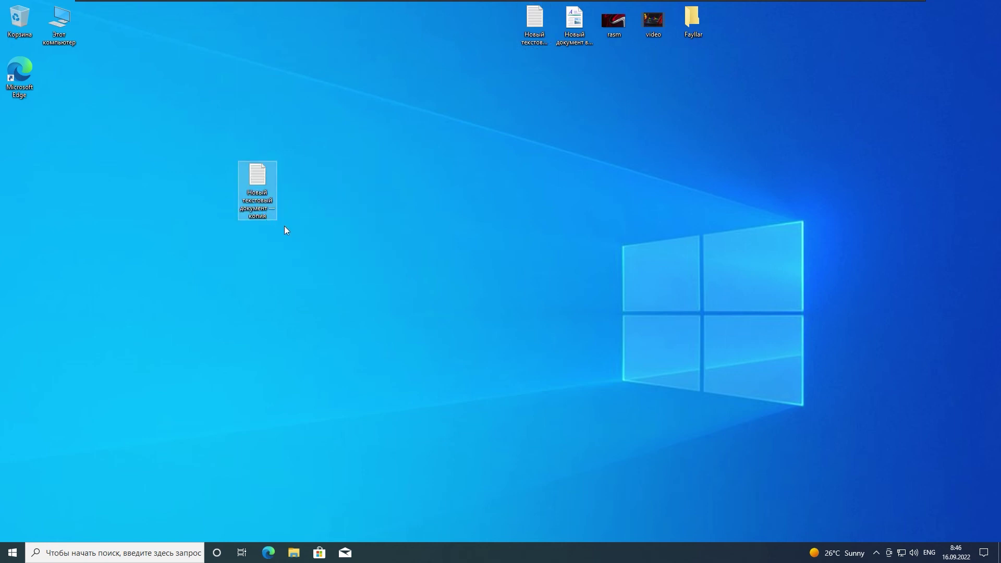
left_click(184, 155)
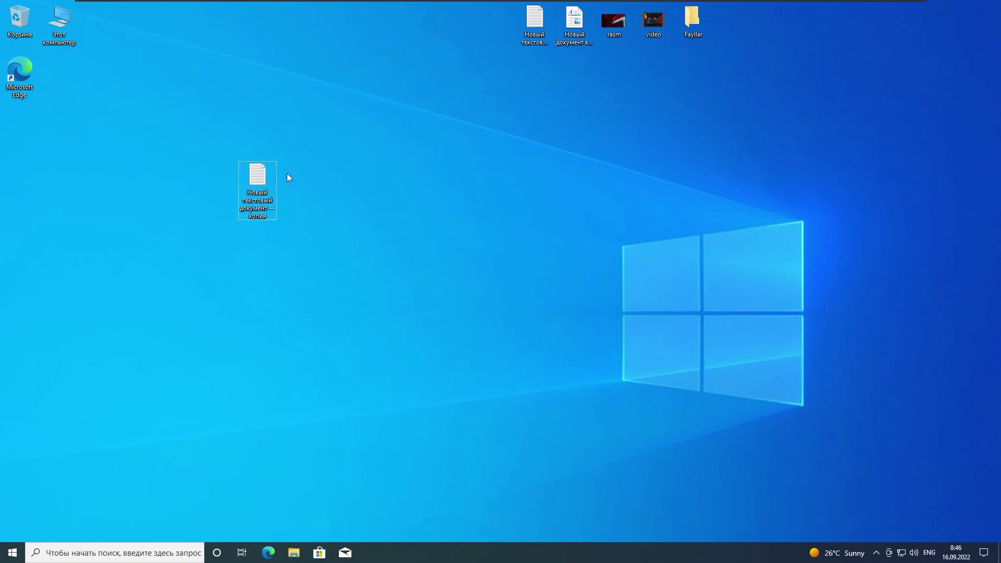
Step: Open the Documents folder (Документы) from This PC, paste the copied text document there and move the window clear of the desktop files
double_click(70, 23)
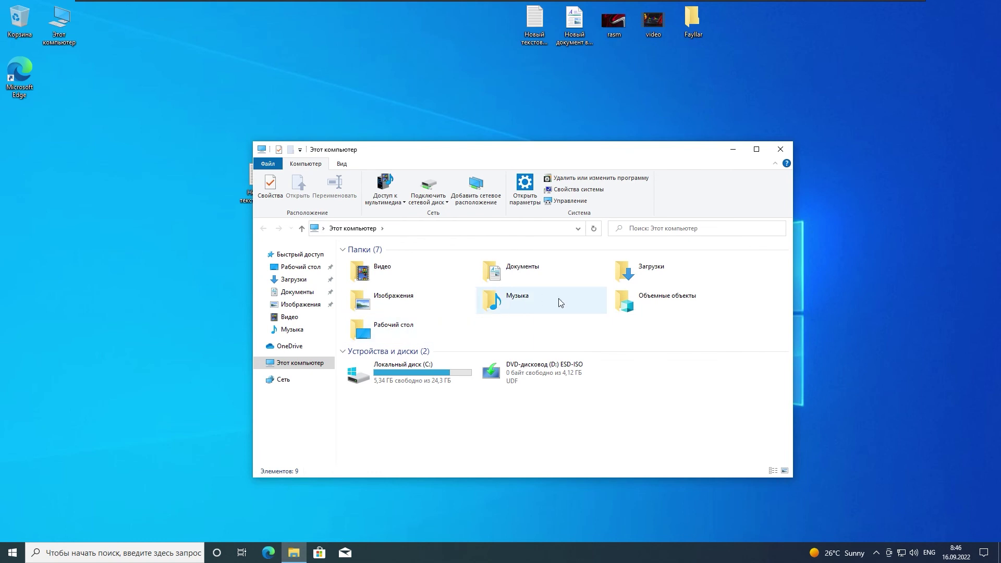
double_click(530, 278)
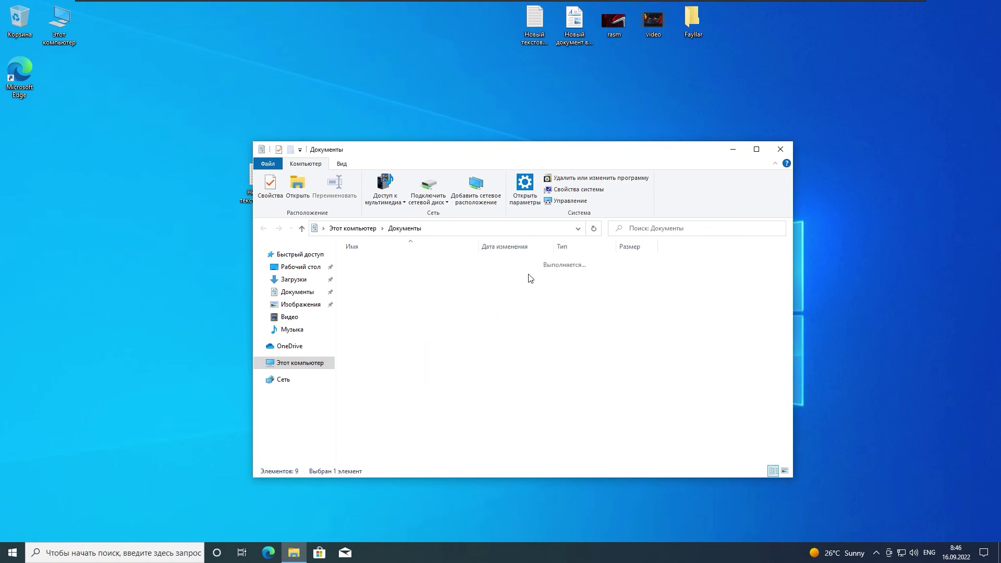
right_click(421, 317)
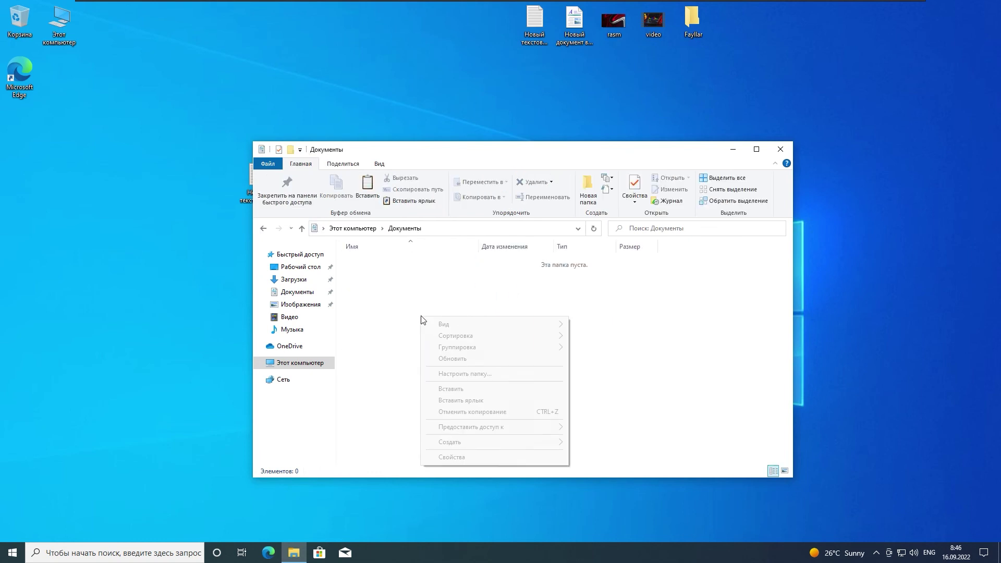
left_click(439, 390)
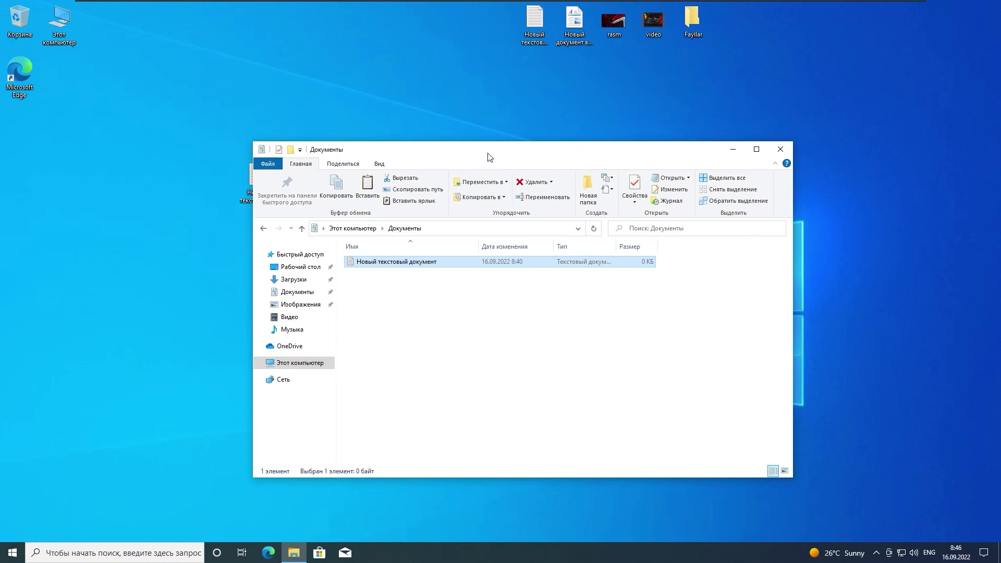
left_click_drag(487, 157, 540, 222)
right_click(531, 41)
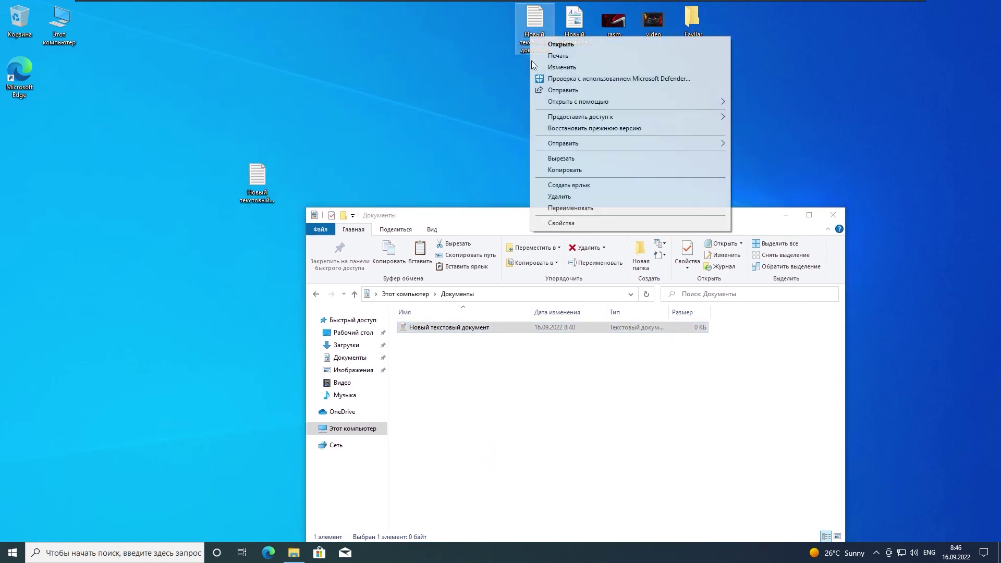
left_click(545, 170)
left_click(490, 364)
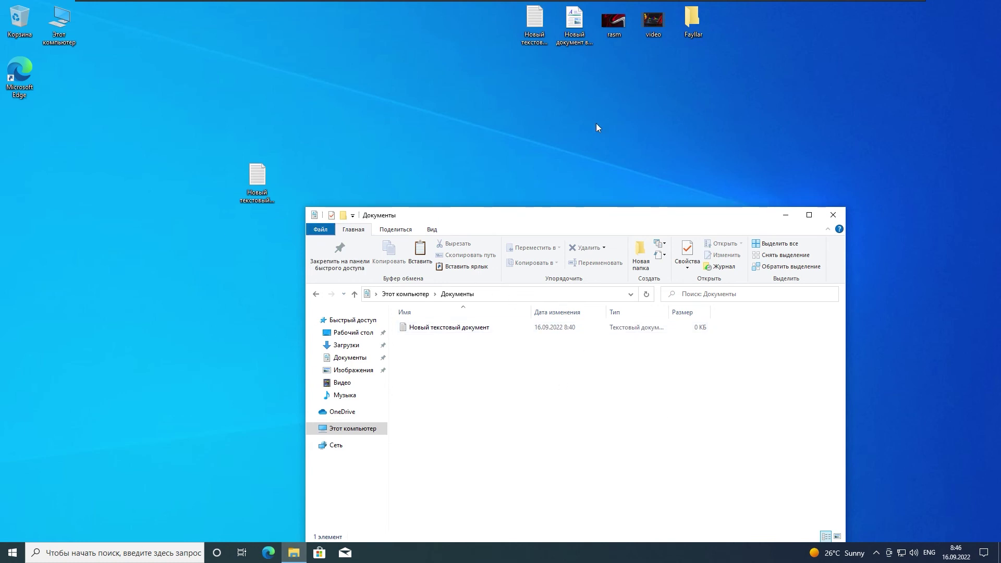
Step: Copy the image rasm from the desktop into the Documents folder and leave nothing selected
left_click(614, 23)
right_click(613, 21)
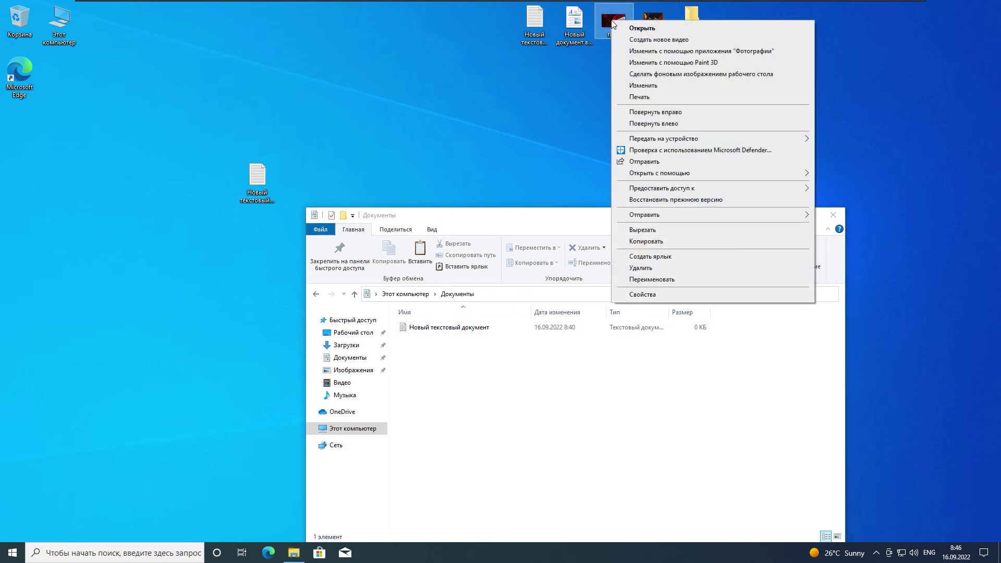
left_click(629, 241)
left_click(541, 383)
right_click(540, 382)
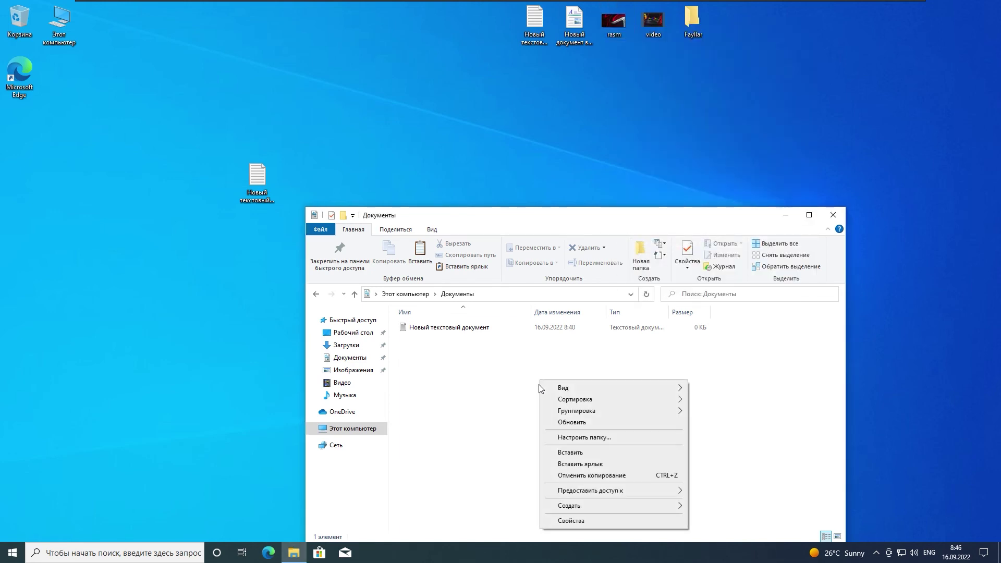
left_click(568, 453)
left_click(475, 391)
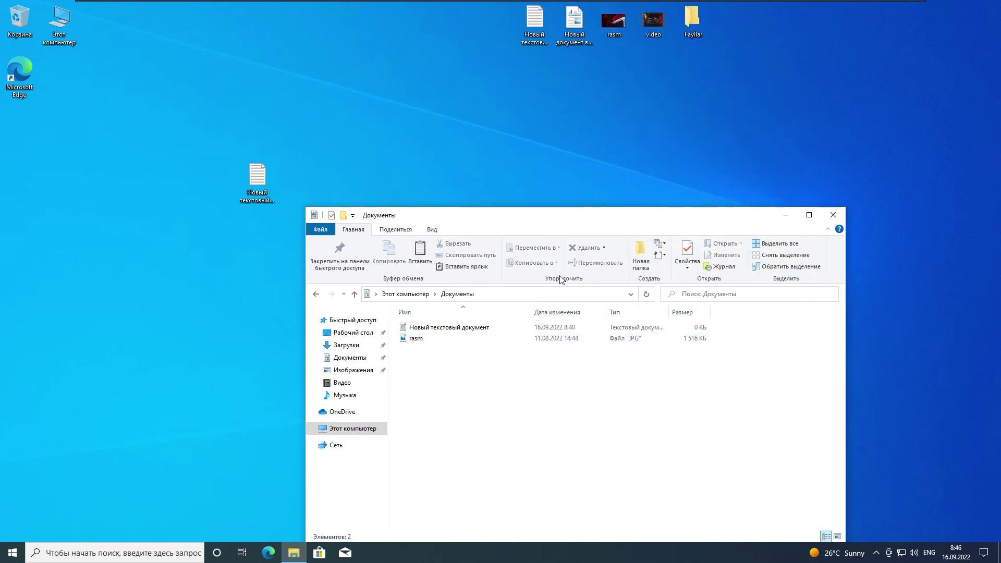
right_click(609, 26)
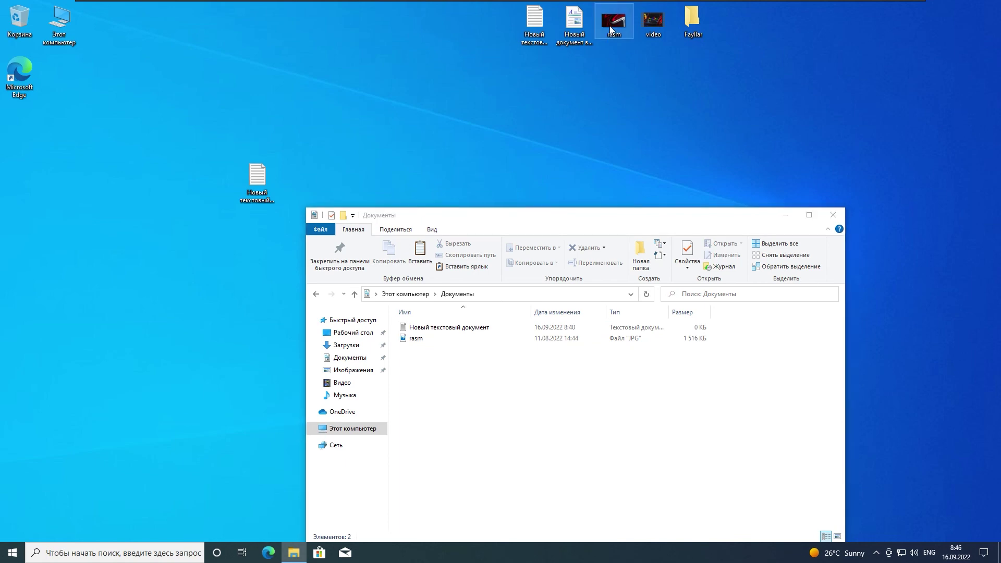
left_click(568, 128)
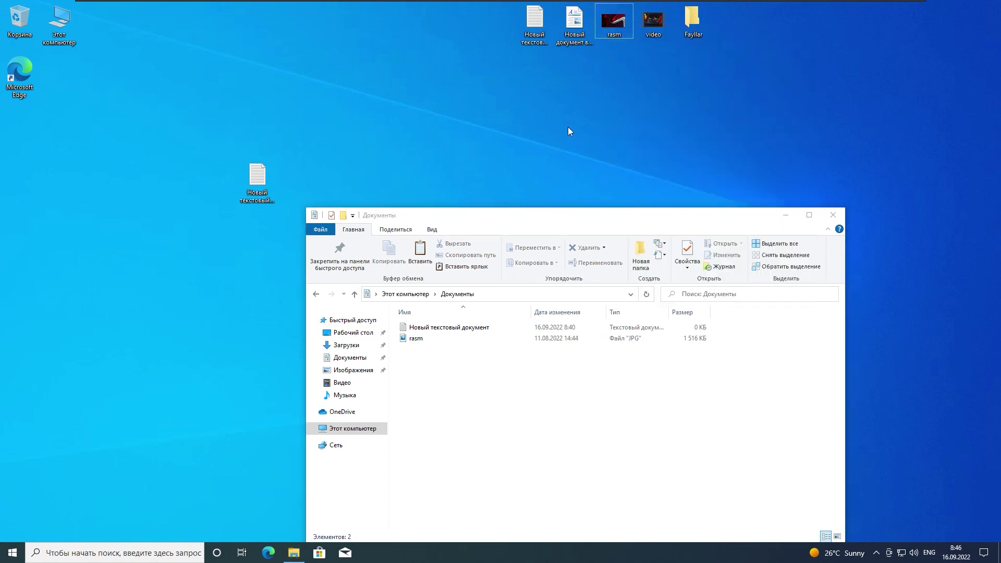
Step: Move the video file from the desktop into Documents, bring it back to the desktop and place it beside rasm
left_click(649, 27)
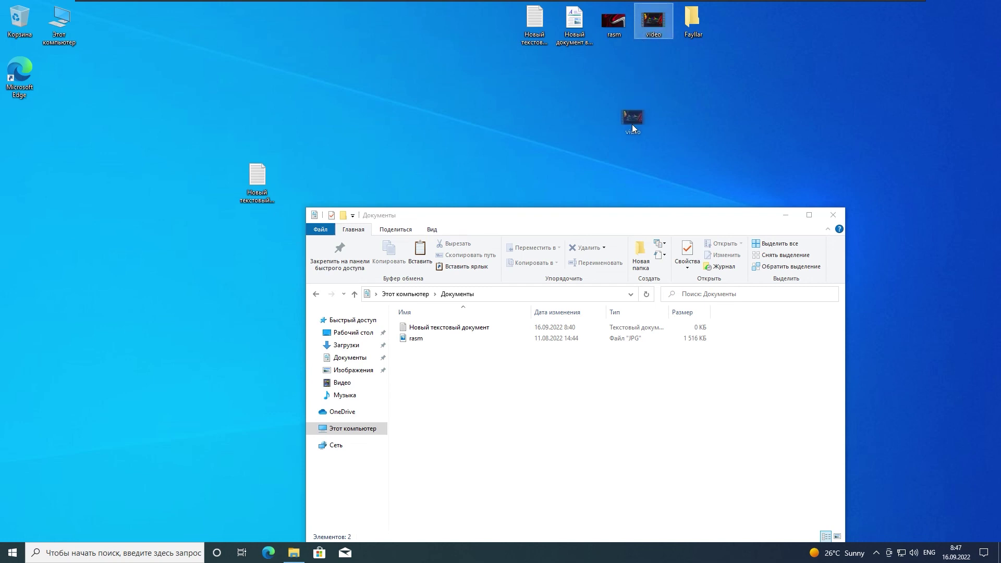
left_click_drag(633, 127, 509, 389)
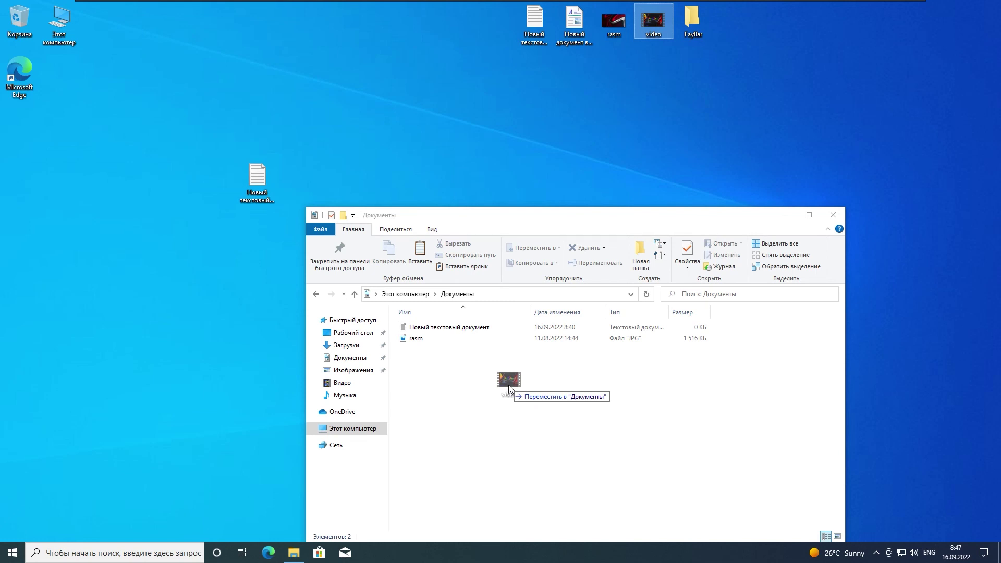
left_click_drag(509, 389, 509, 389)
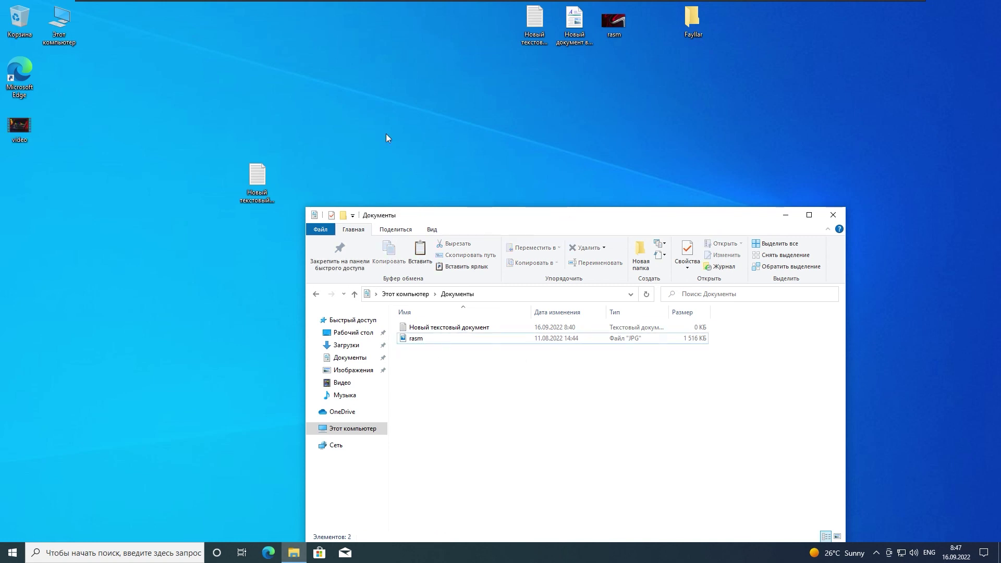
left_click_drag(26, 129, 654, 21)
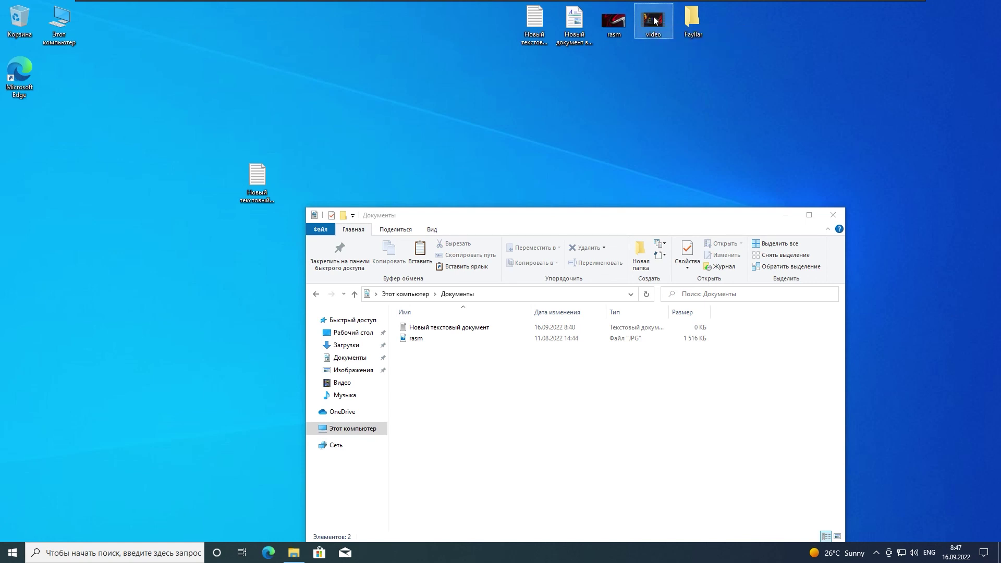
Step: Transfer the video file from the desktop to the Documents folder as a copy and deselect it
left_click_drag(656, 20, 459, 377)
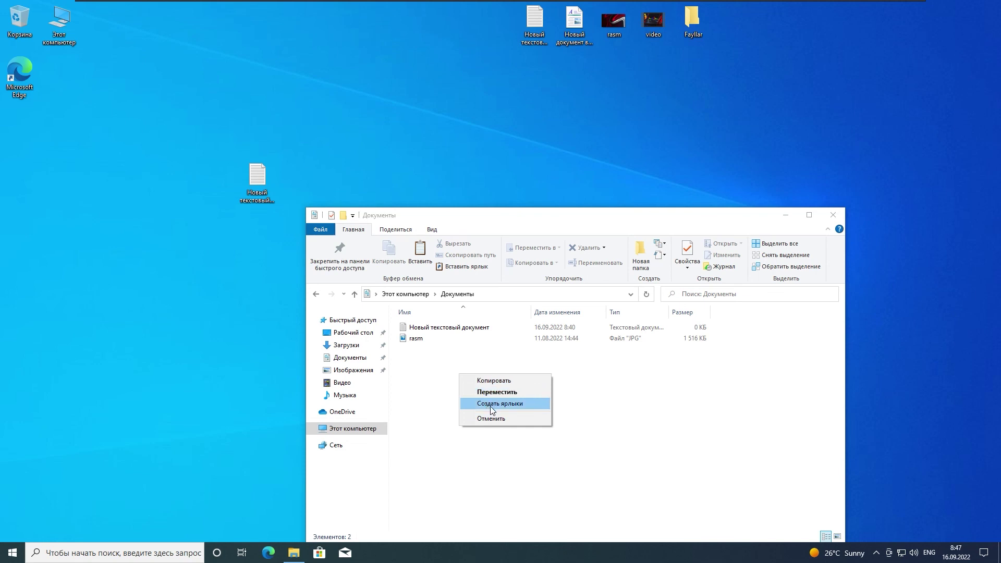
left_click(481, 381)
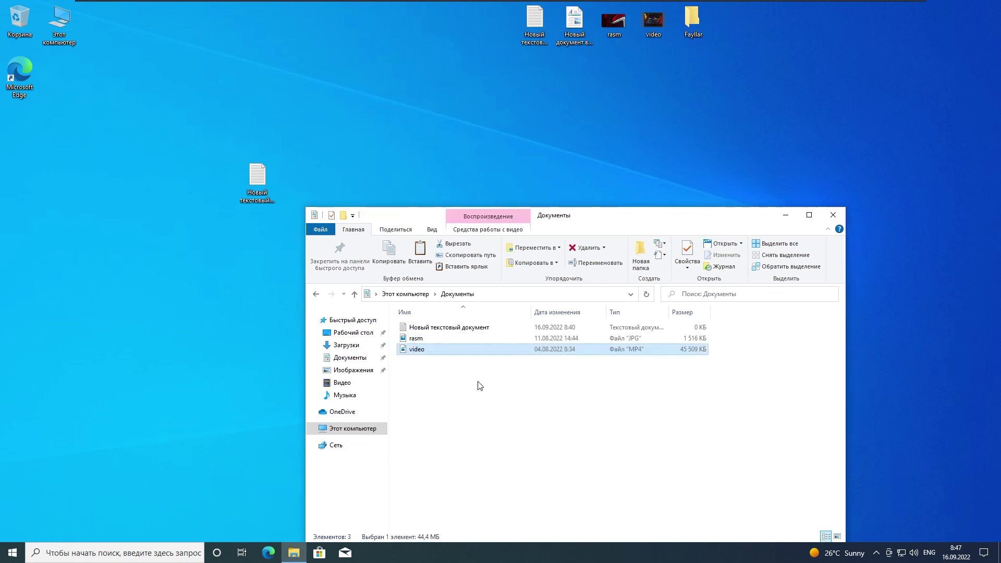
left_click(480, 386)
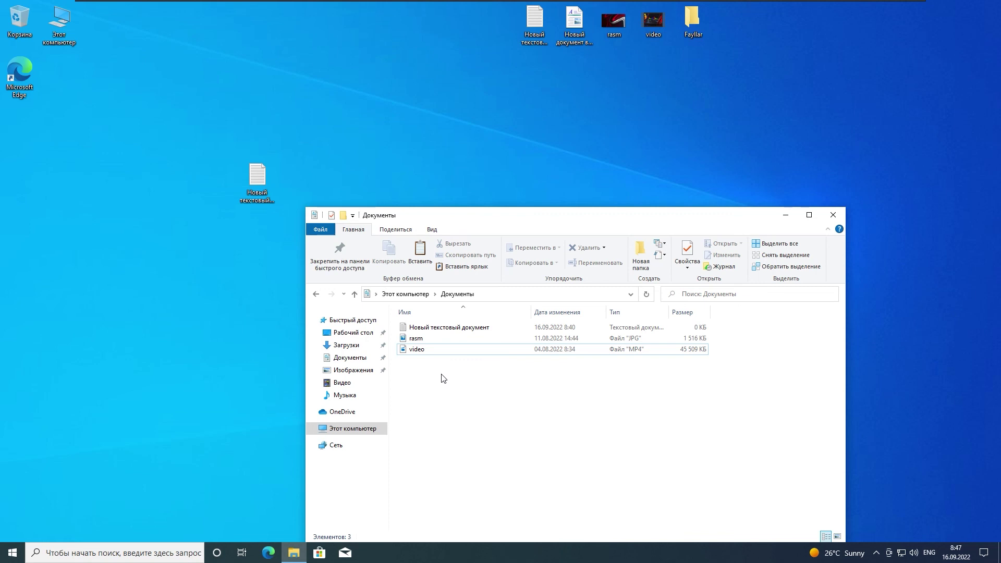
key("ctrl+super+c")
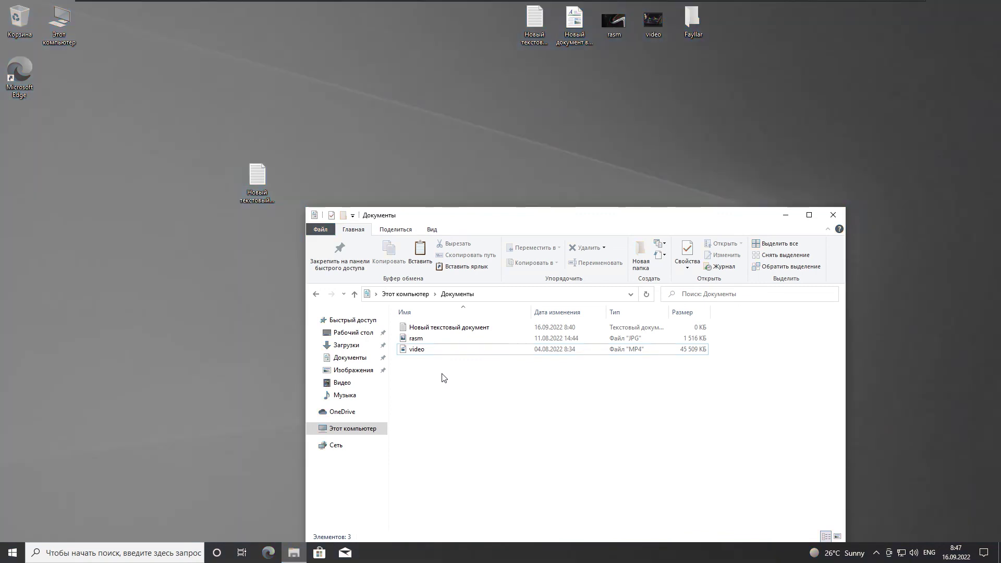
key("ctrl+super+c")
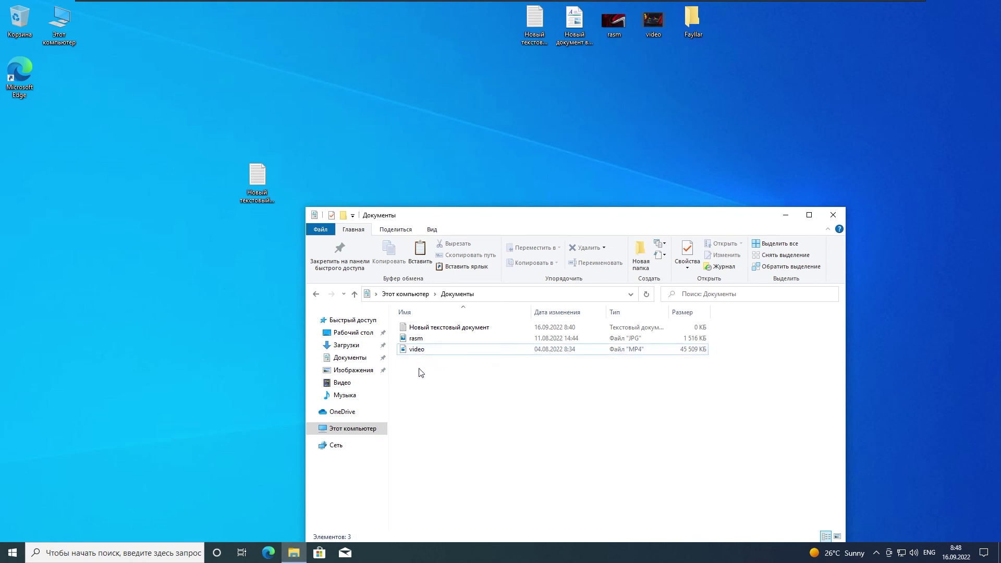
Step: Show the available Send to (Отправить) destinations for the video file in the Documents folder
left_click(425, 354)
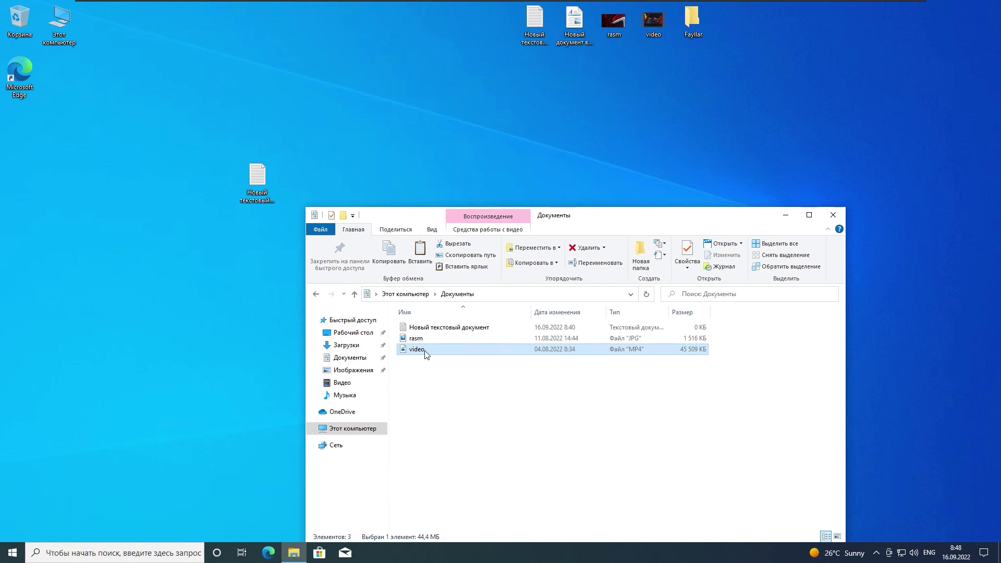
right_click(426, 354)
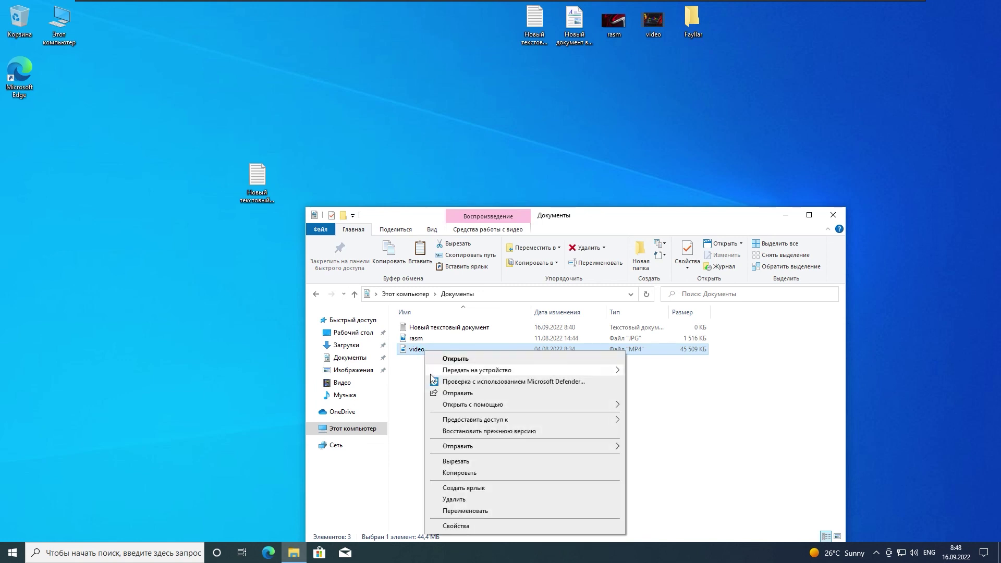
mouse_move(600, 446)
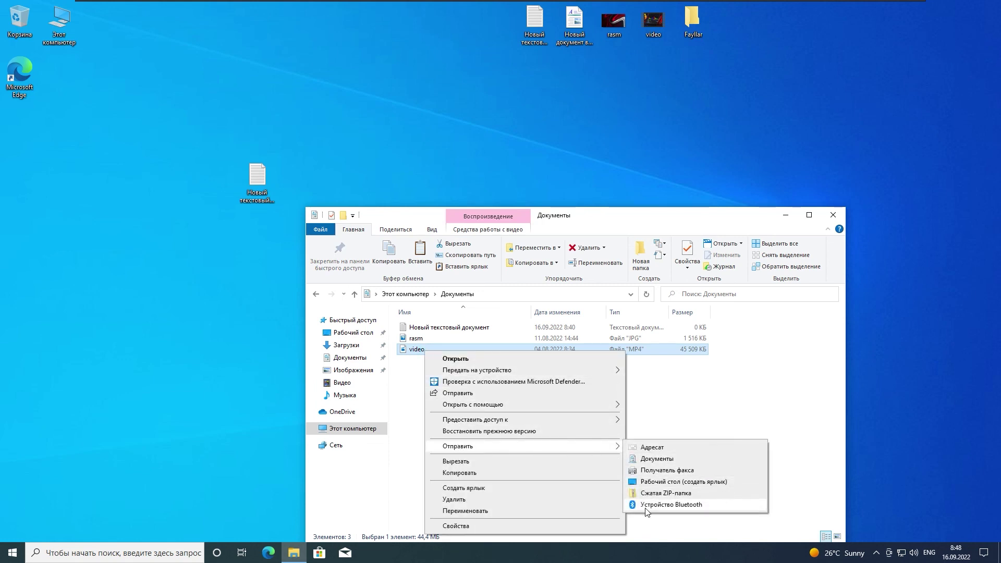